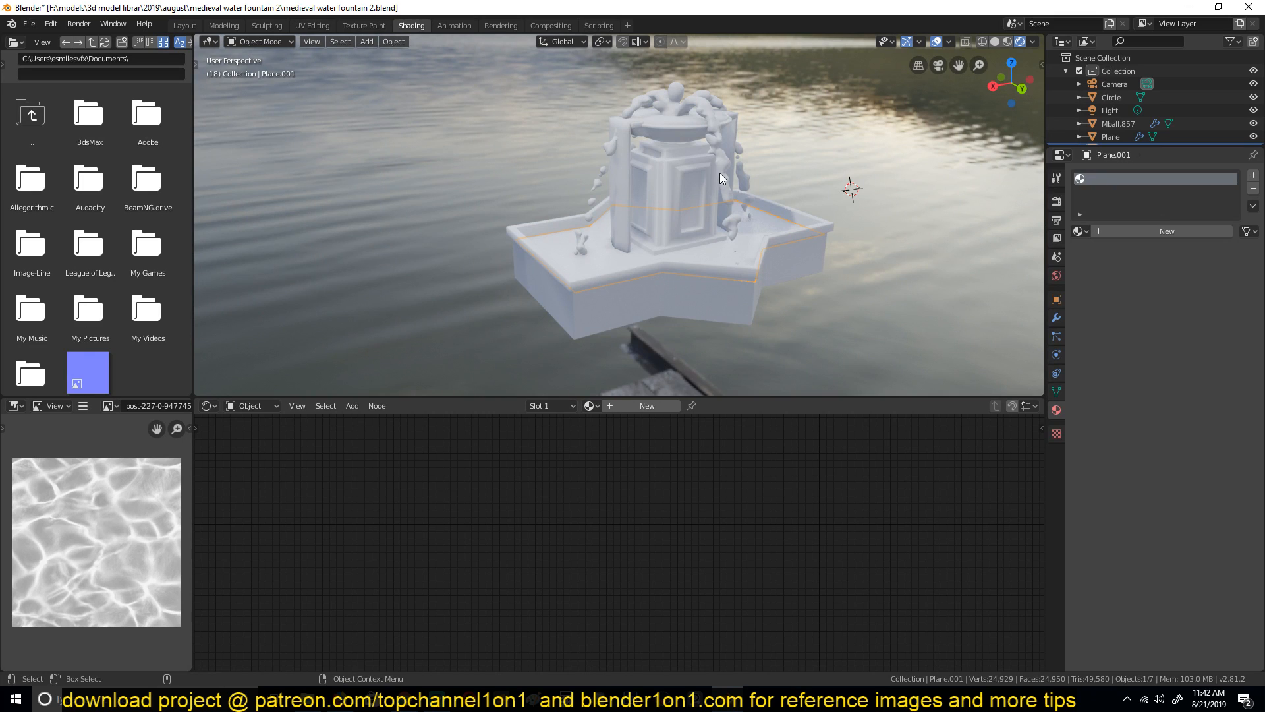
# Create a new material on the star-shaped water plane in the fountain basin
pyautogui.moveTo(720, 173); pyautogui.dragTo(861, 205, button='middle')
pyautogui.scroll(2, 726, 278)
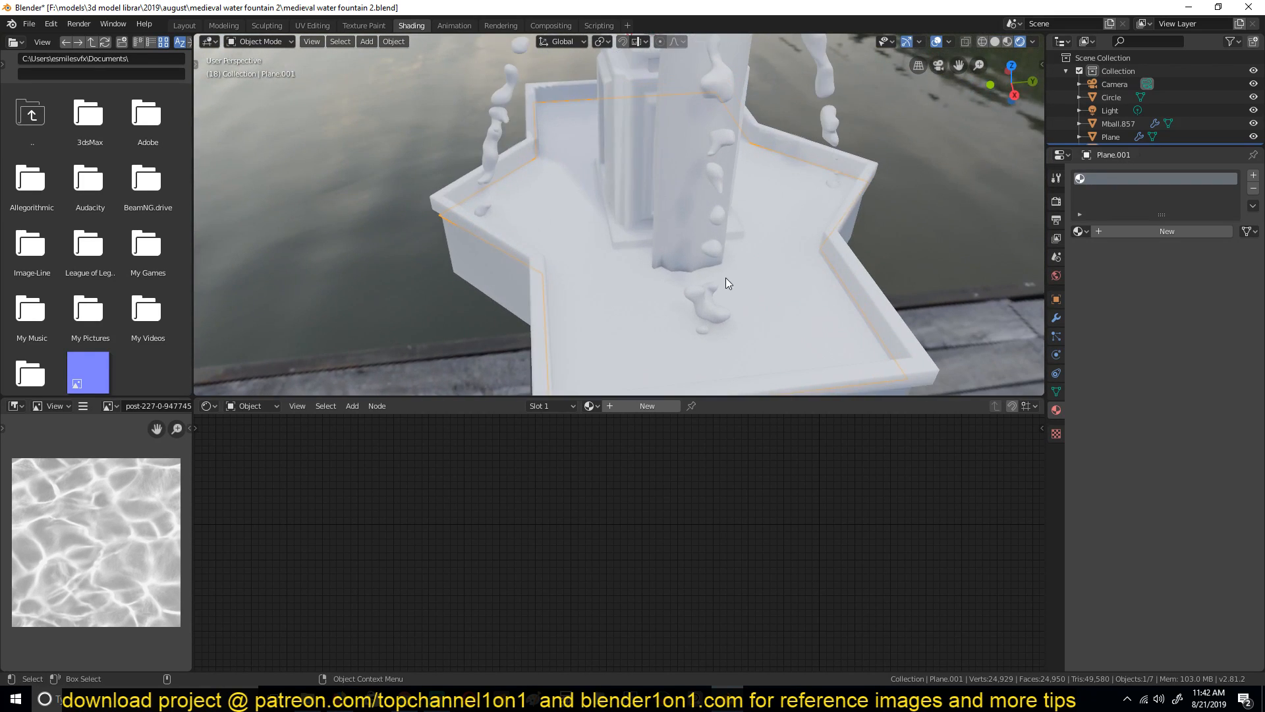
pyautogui.click(640, 408)
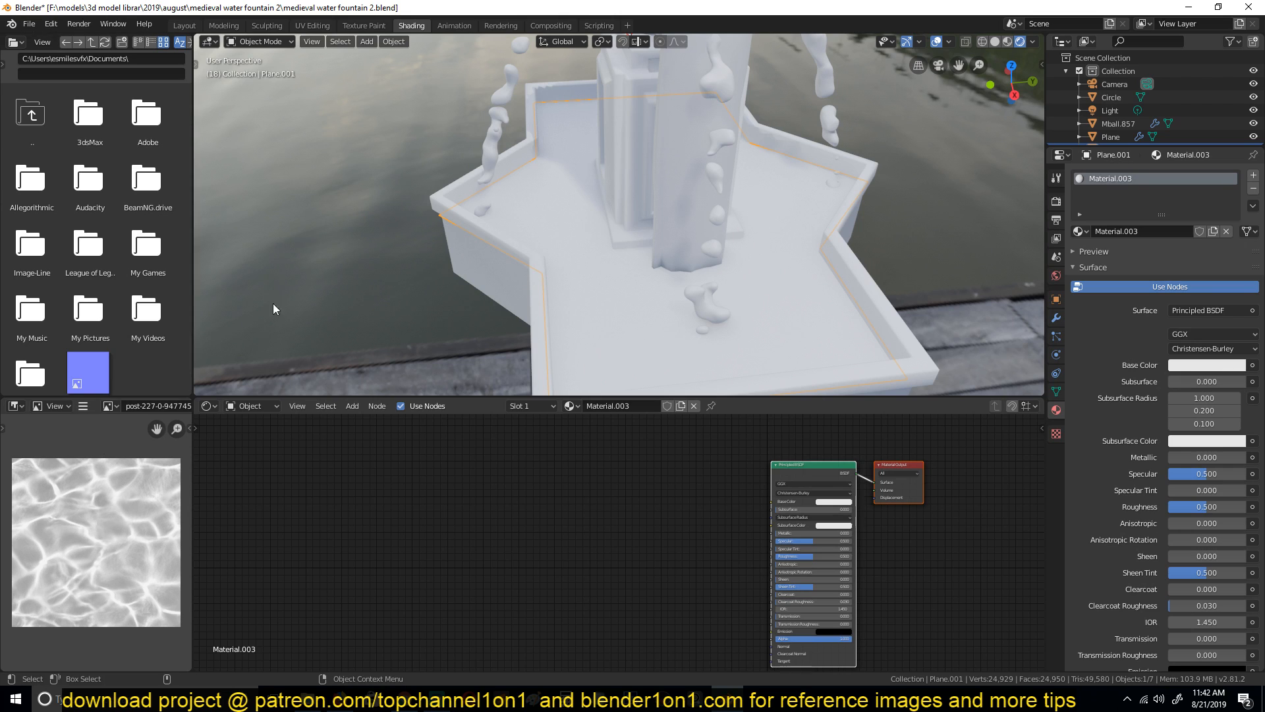
pyautogui.moveTo(660, 193); pyautogui.dragTo(711, 172, button='middle')
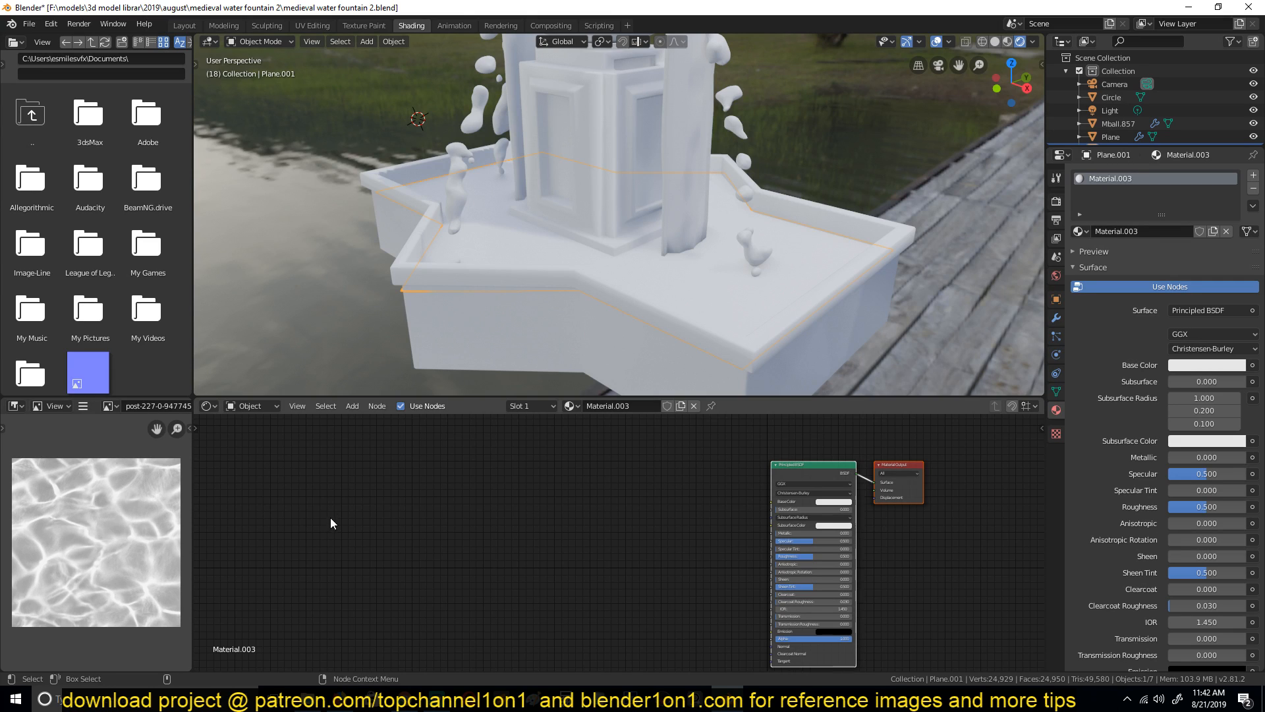
pyautogui.click(368, 474)
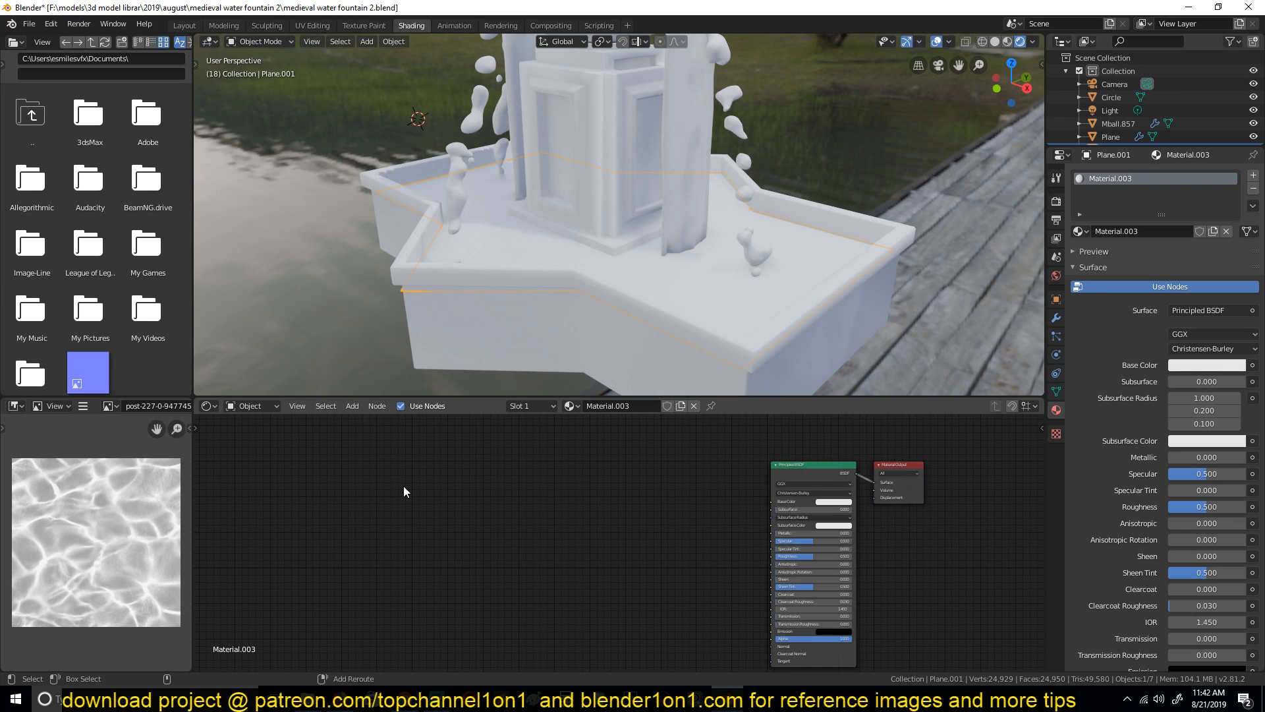
pyautogui.hotkey('shift', 'a')
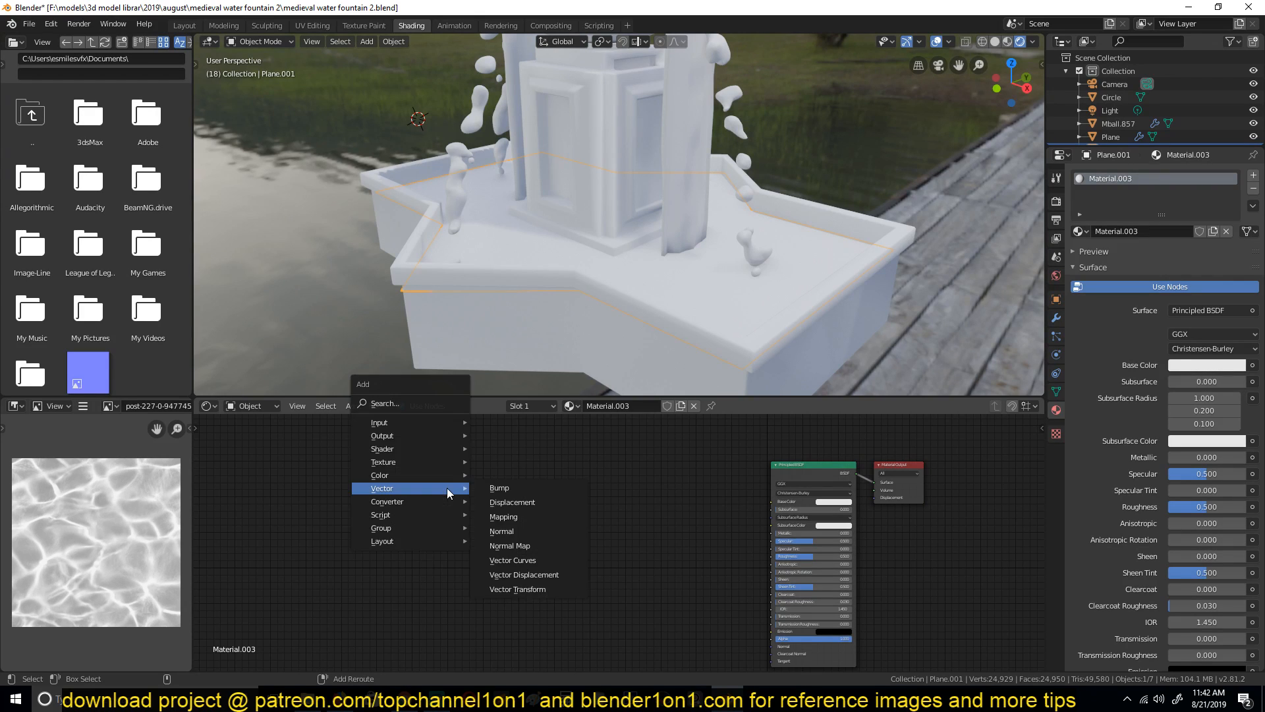
pyautogui.moveTo(401, 464)
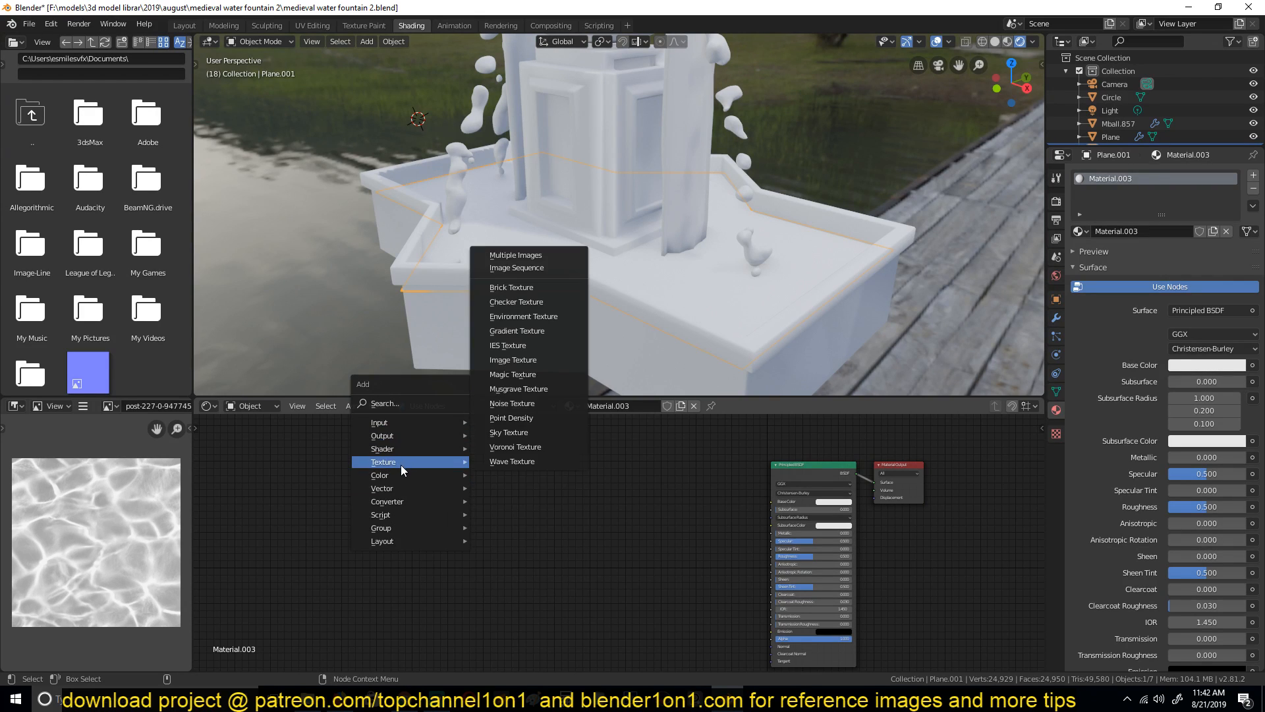
pyautogui.click(508, 361)
pyautogui.click(434, 509)
pyautogui.click(431, 507)
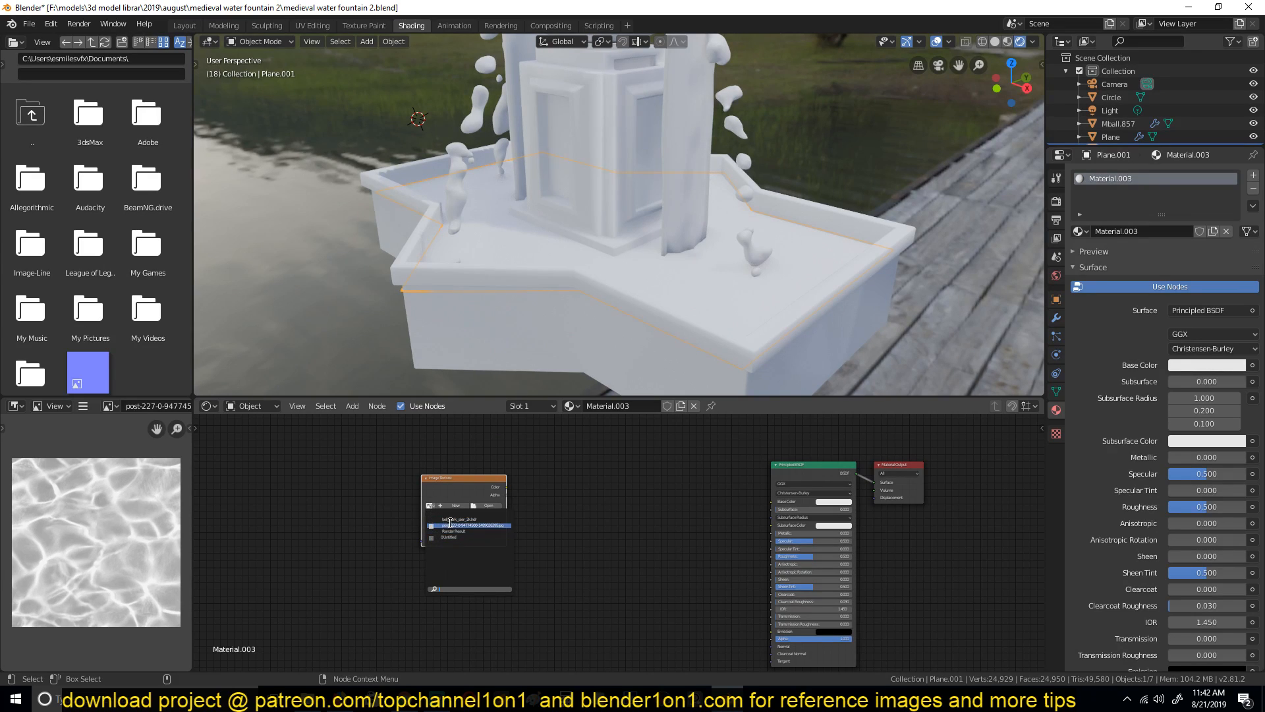
pyautogui.click(464, 526)
pyautogui.moveTo(512, 489); pyautogui.dragTo(774, 502)
# Isolate the star-shaped water plane in local view
pyautogui.moveTo(712, 342); pyautogui.dragTo(725, 370, button='middle')
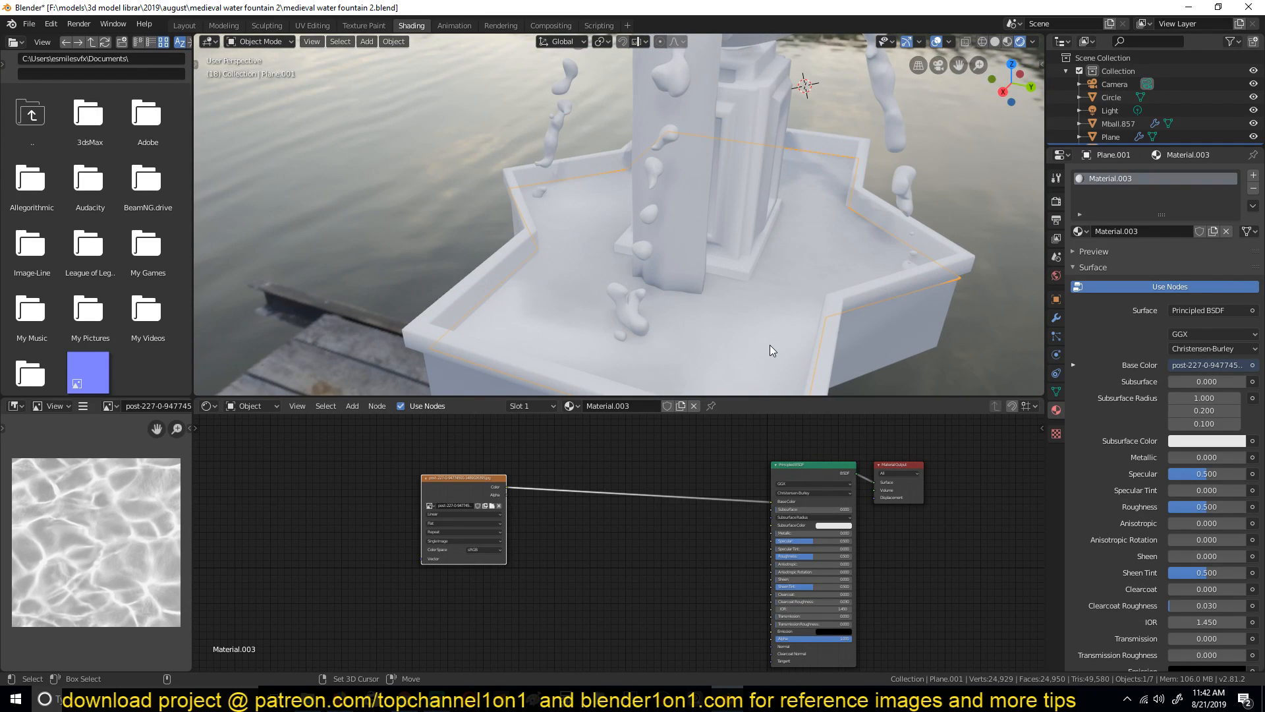
pyautogui.press('KP_Divide')
pyautogui.moveTo(896, 235); pyautogui.dragTo(866, 278, button='middle')
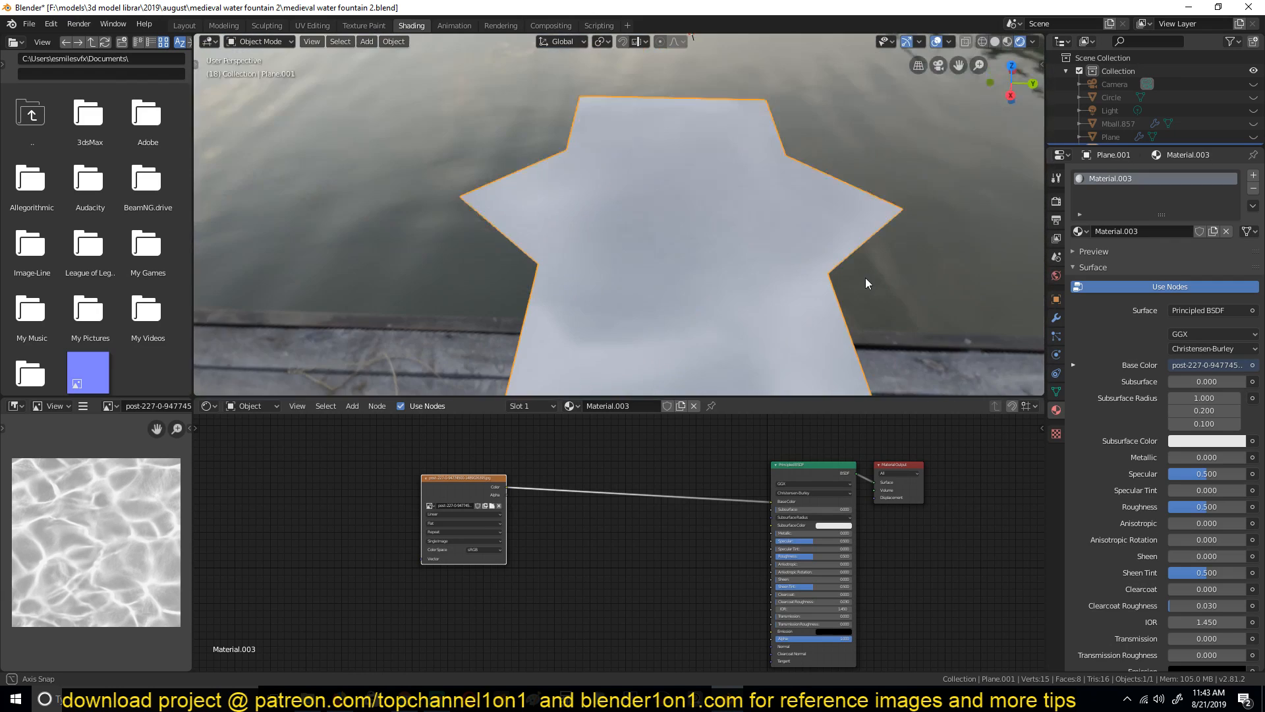
# Add Texture Coordinate and Mapping nodes in front of the water image texture, using UV coordinates
pyautogui.moveTo(534, 576); pyautogui.dragTo(708, 575, button='middle')
pyautogui.moveTo(613, 493); pyautogui.dragTo(656, 491)
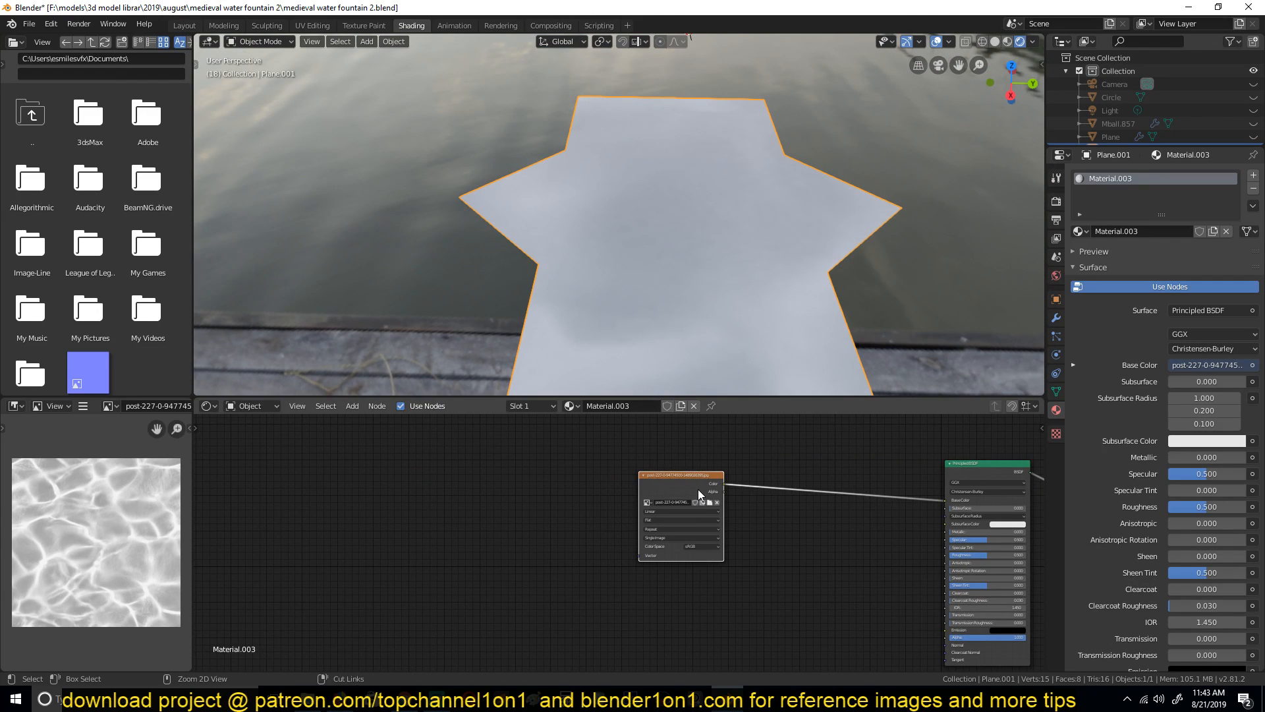
pyautogui.hotkey('ctrl', 't')
pyautogui.scroll(3, 495, 520)
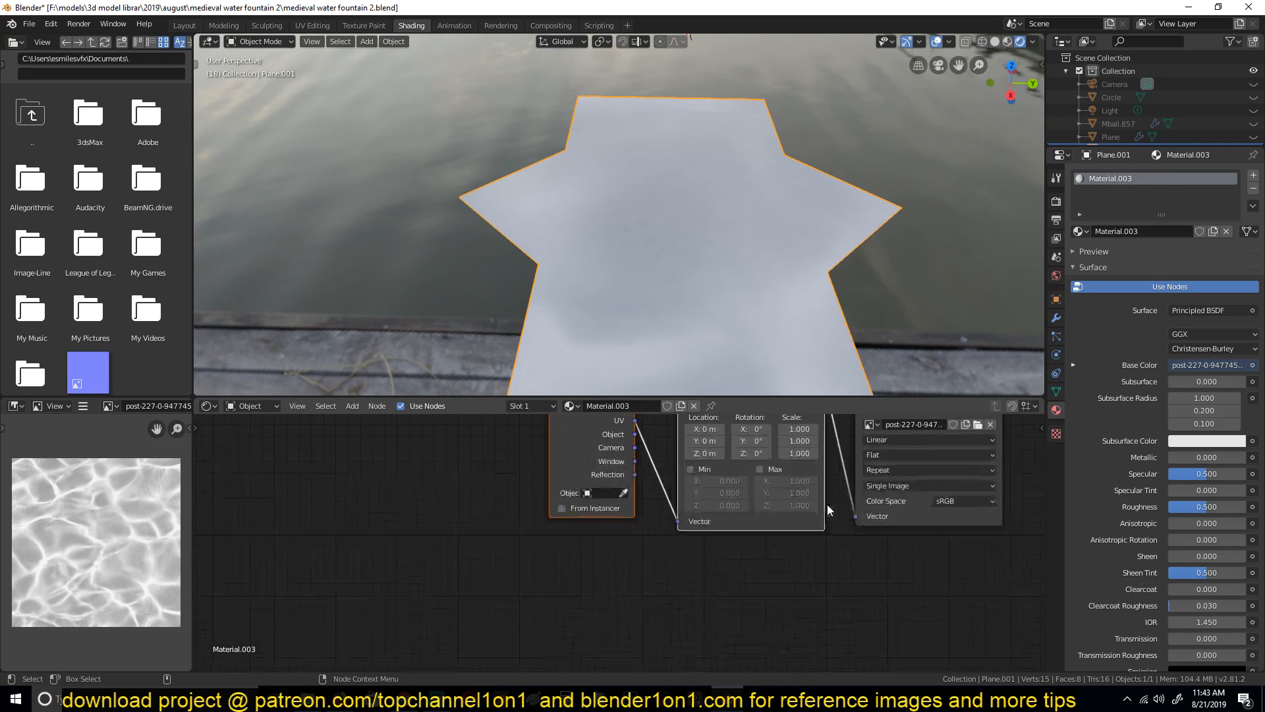
pyautogui.click(506, 505)
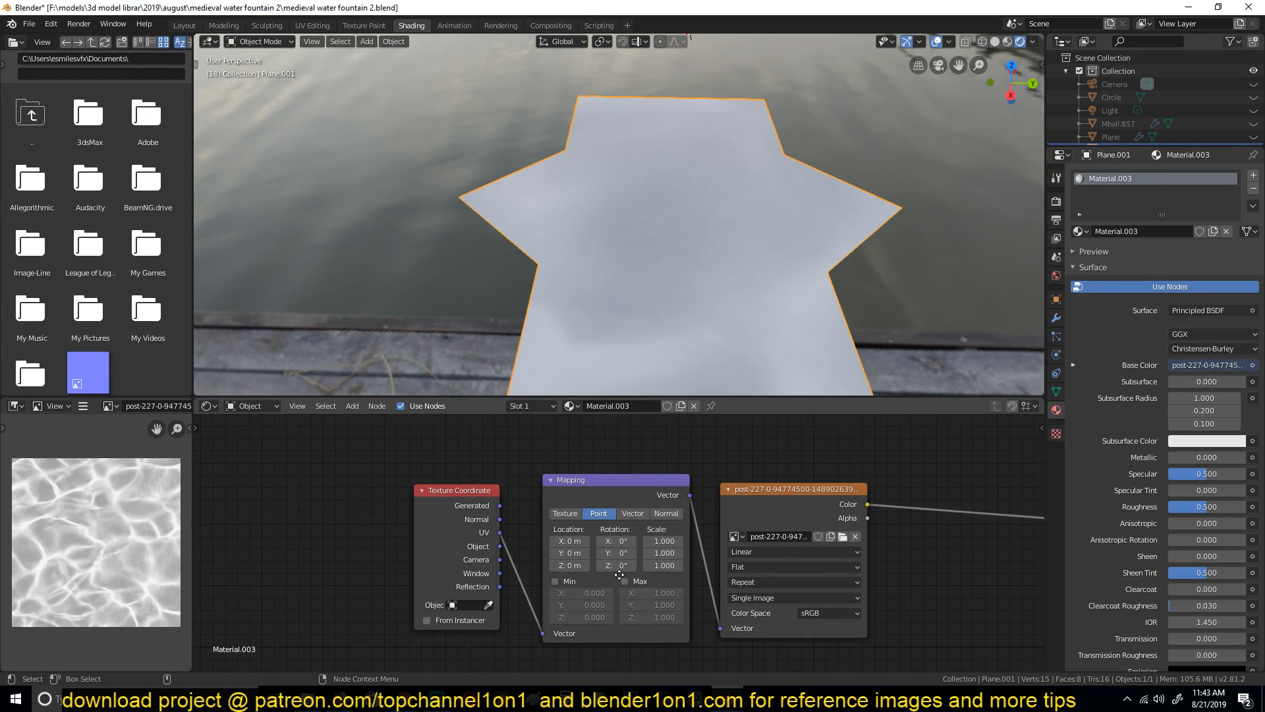
pyautogui.moveTo(620, 583); pyautogui.dragTo(651, 538, button='middle')
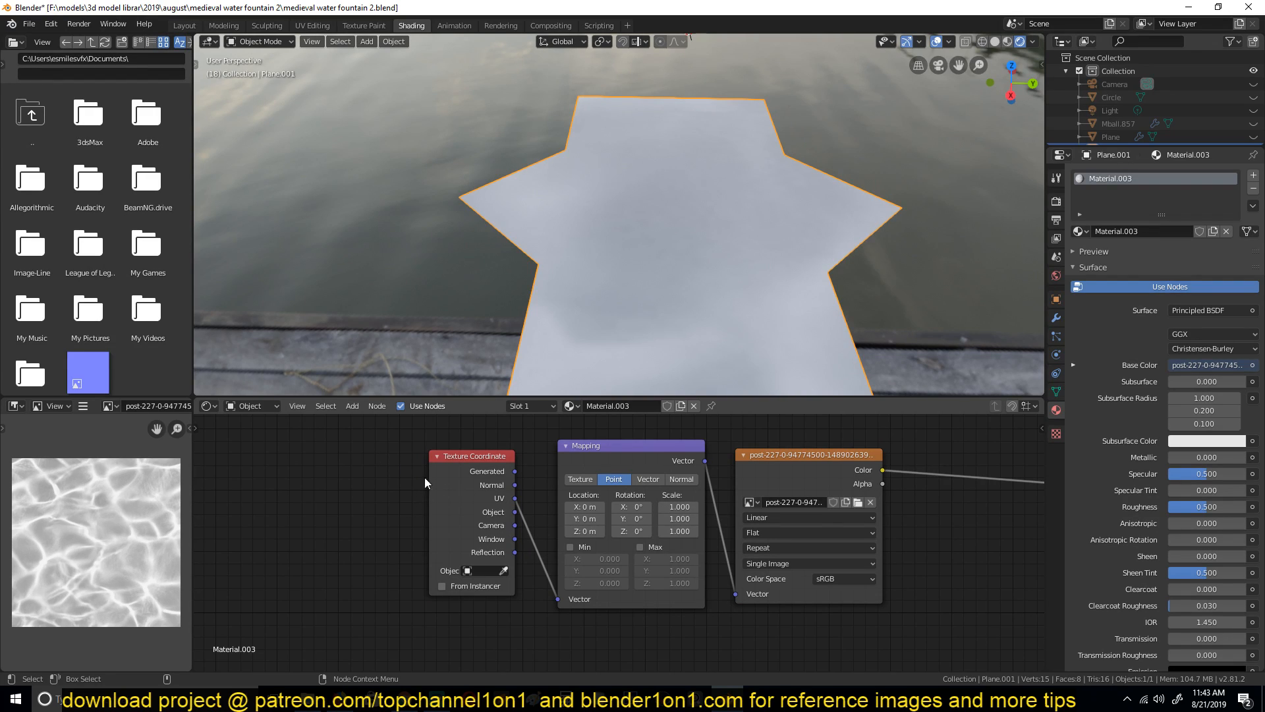
# Set the Mapping node's scale to about 10.2 on all three axes
pyautogui.click(50, 25)
pyautogui.moveTo(682, 508); pyautogui.dragTo(758, 531)
pyautogui.scroll(-4, 859, 494)
# Add a Bump node, connecting the image's Color to its Height and its Normal output to the Principled BSDF's Normal
pyautogui.moveTo(860, 494); pyautogui.dragTo(500, 476, button='middle')
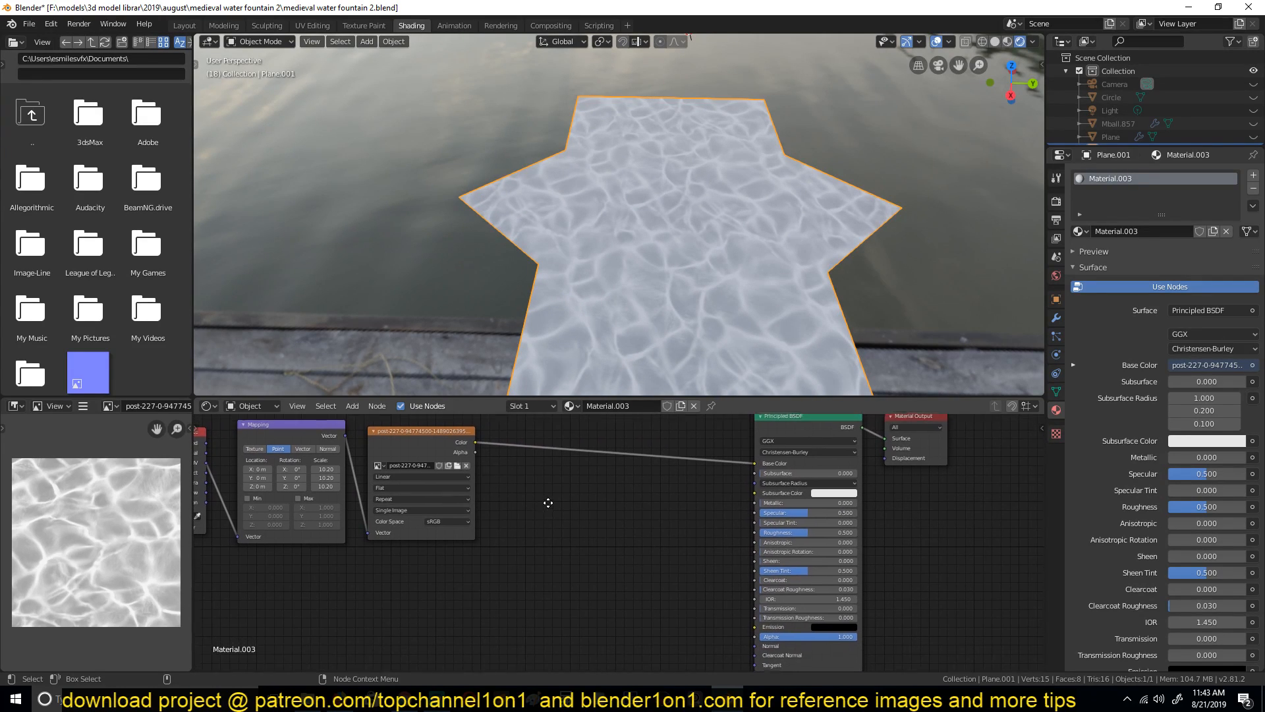
pyautogui.hotkey('shift', 'a')
pyautogui.moveTo(507, 527)
pyautogui.moveTo(507, 504)
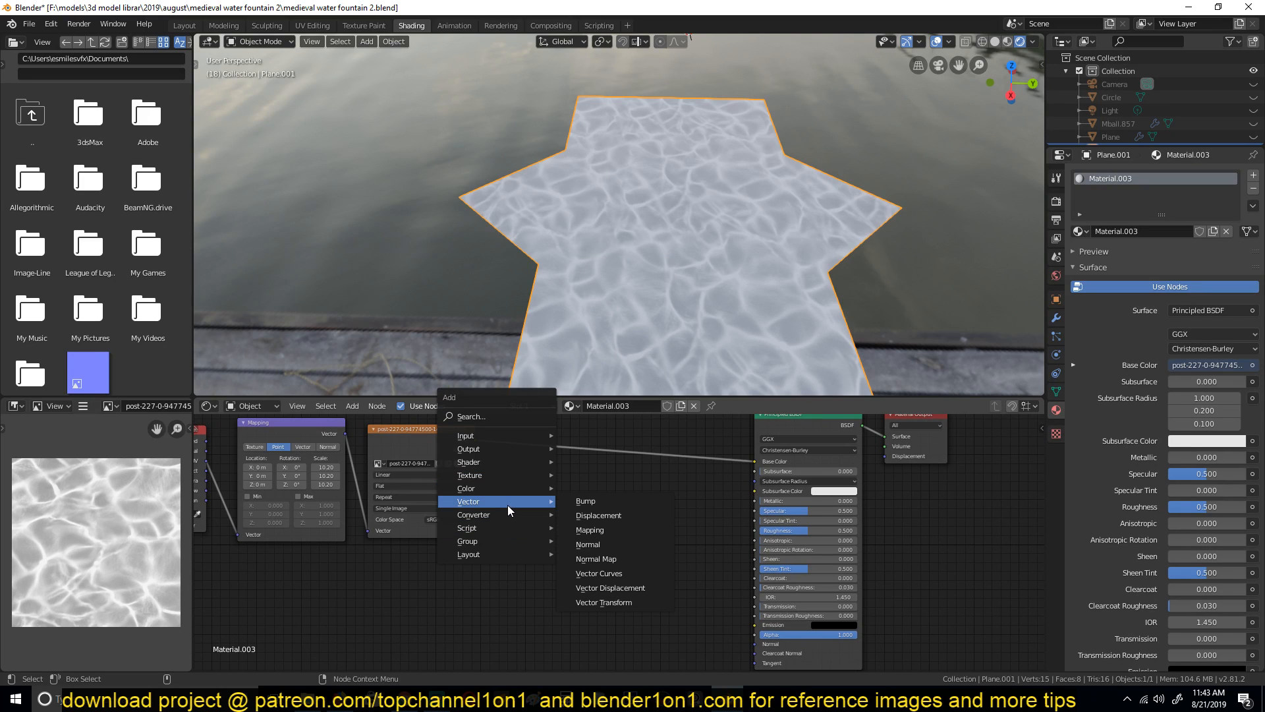
pyautogui.click(607, 503)
pyautogui.moveTo(474, 440); pyautogui.dragTo(616, 588)
pyautogui.moveTo(666, 537); pyautogui.dragTo(754, 644)
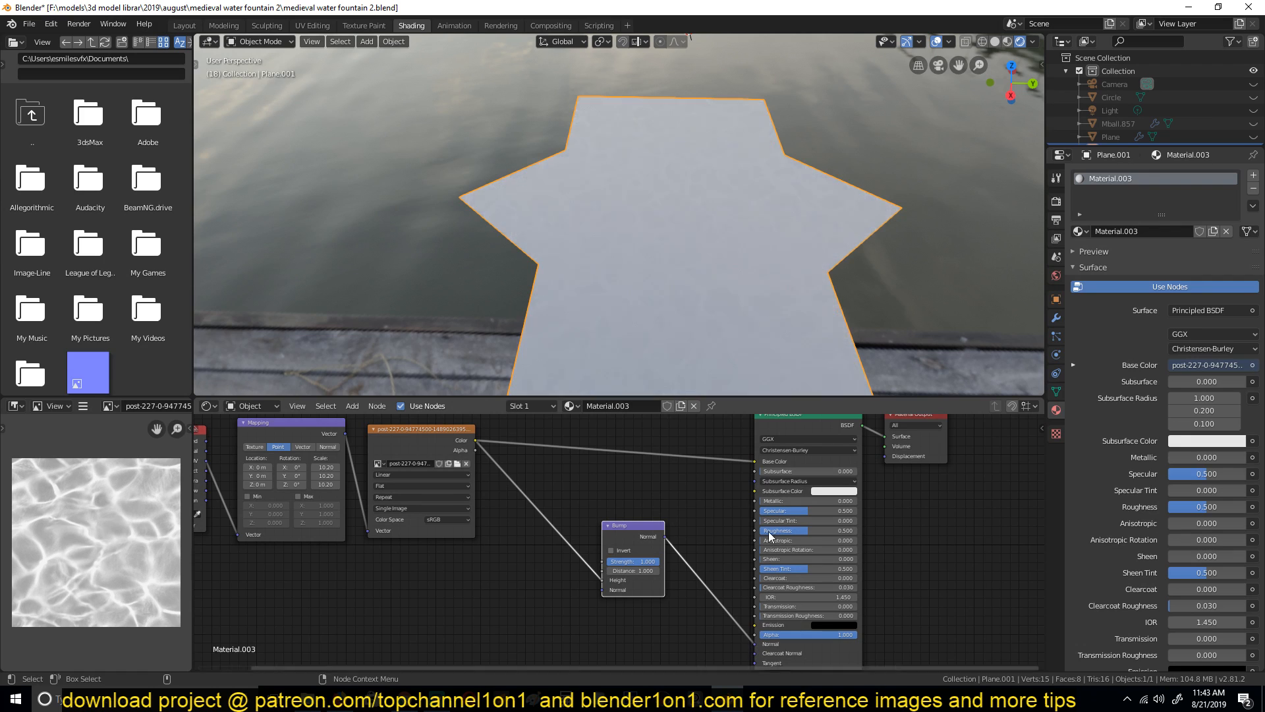
# Disconnect the water image texture from the Principled BSDF's Base Color
pyautogui.moveTo(794, 443); pyautogui.dragTo(746, 482, button='middle')
pyautogui.moveTo(688, 238); pyautogui.dragTo(638, 189, button='middle')
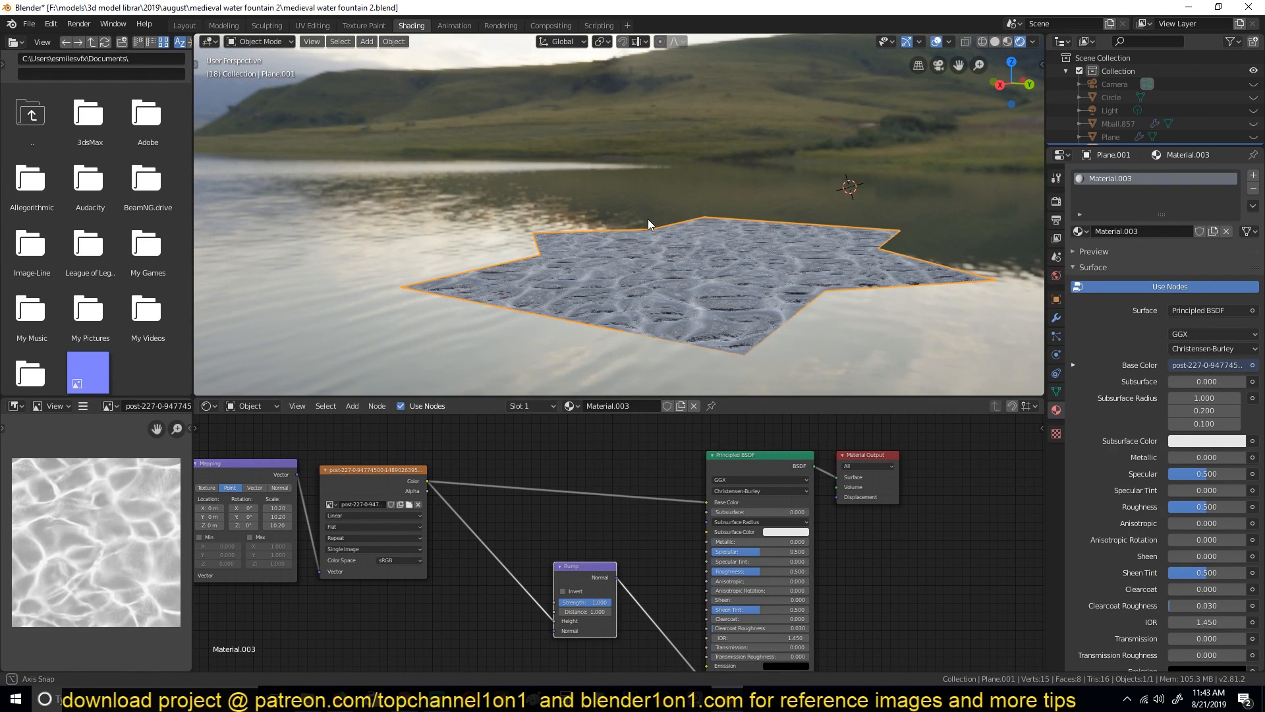
pyautogui.moveTo(662, 148)
pyautogui.mouseDown(button='middle')
pyautogui.moveTo(663, 216)
pyautogui.moveTo(671, 162)
pyautogui.mouseUp(button='middle')
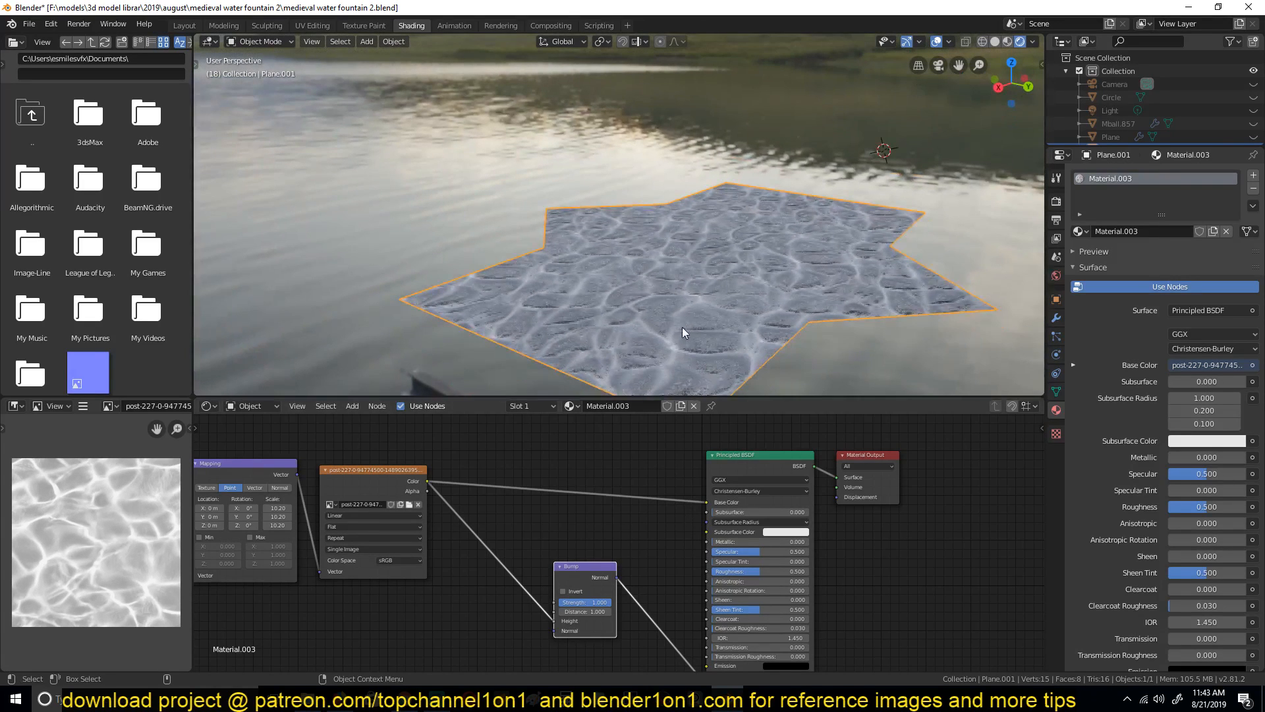
pyautogui.moveTo(716, 503); pyautogui.dragTo(675, 504)
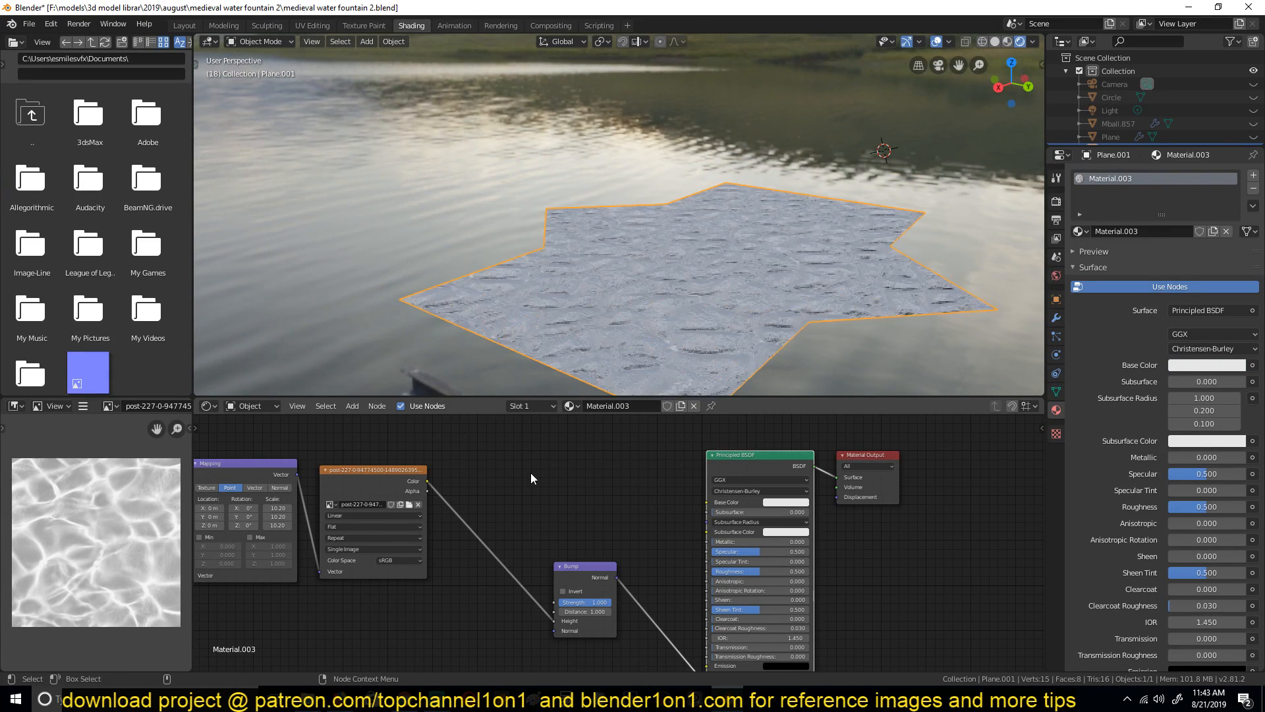
pyautogui.moveTo(613, 359); pyautogui.dragTo(690, 320, button='middle')
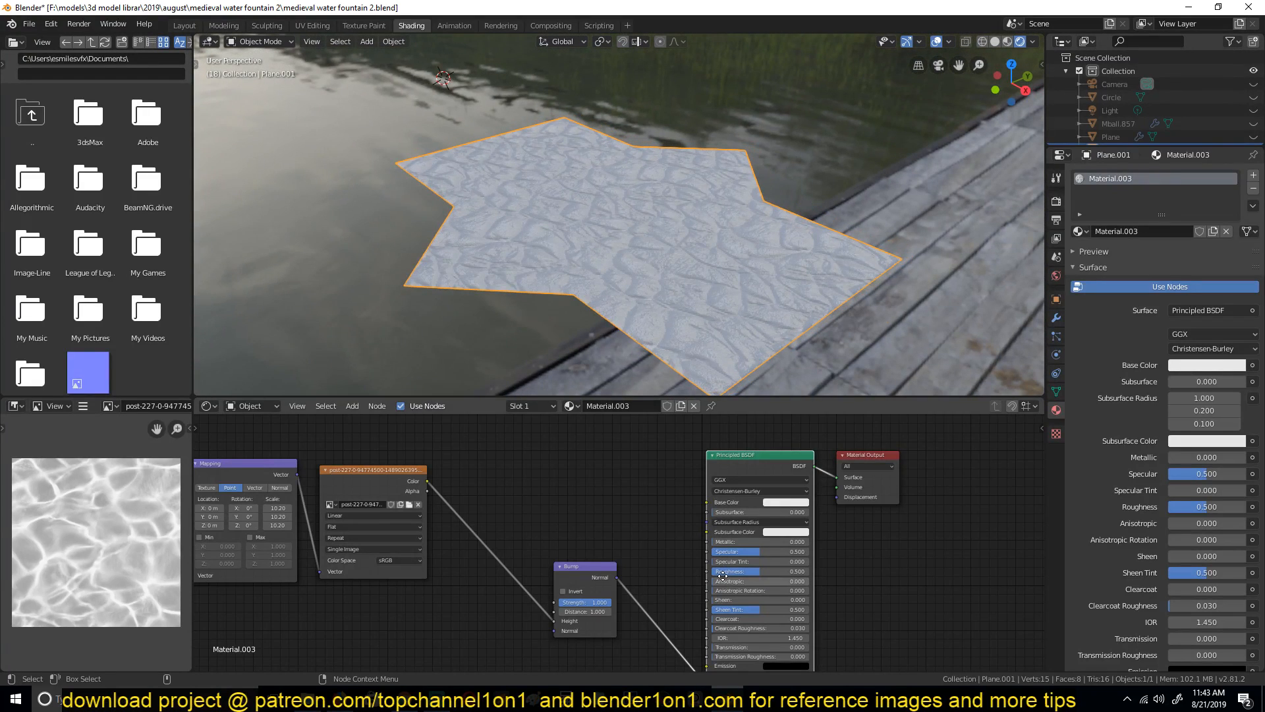
# Set the water material's Transmission to 1
pyautogui.moveTo(670, 455); pyautogui.dragTo(632, 375, button='middle')
pyautogui.scroll(2, 686, 606)
pyautogui.click(753, 581)
pyautogui.write('1')
pyautogui.press('Return')
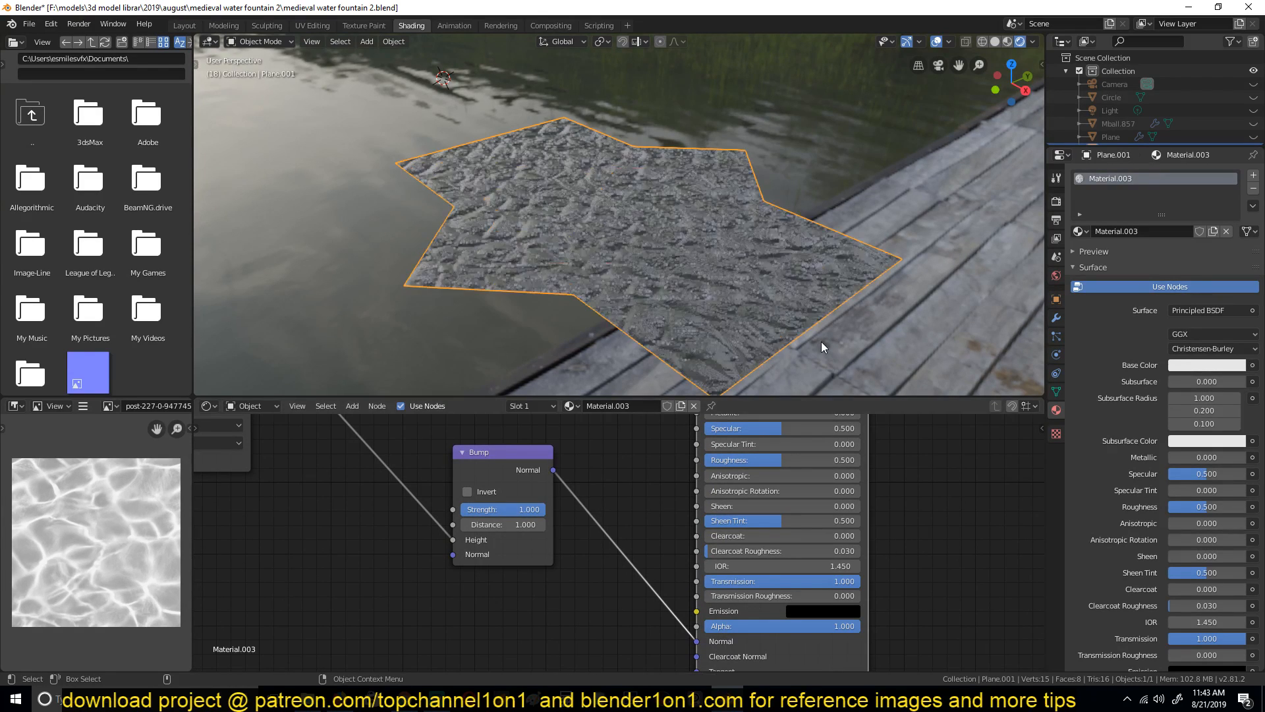
# Lower the water material's Roughness to about 0.114
pyautogui.moveTo(841, 230); pyautogui.dragTo(725, 422, button='middle')
pyautogui.moveTo(704, 494); pyautogui.dragTo(703, 565, button='middle')
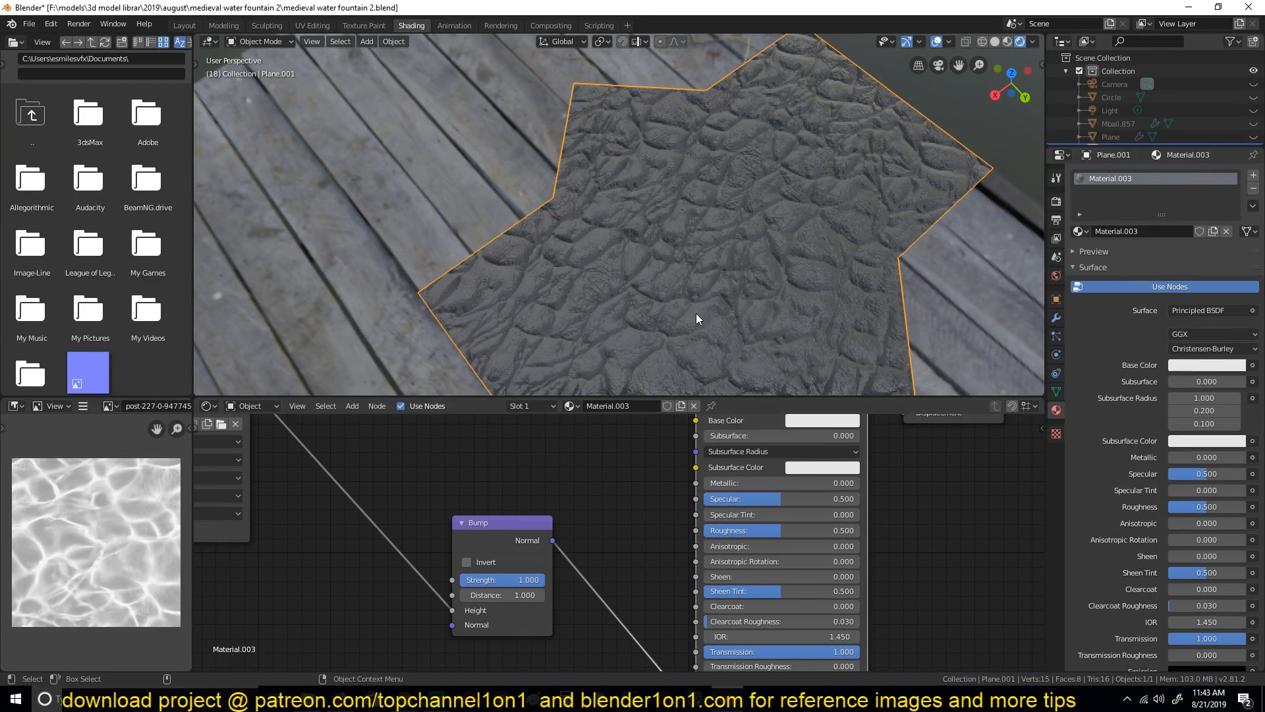
pyautogui.moveTo(682, 205); pyautogui.dragTo(667, 176, button='middle')
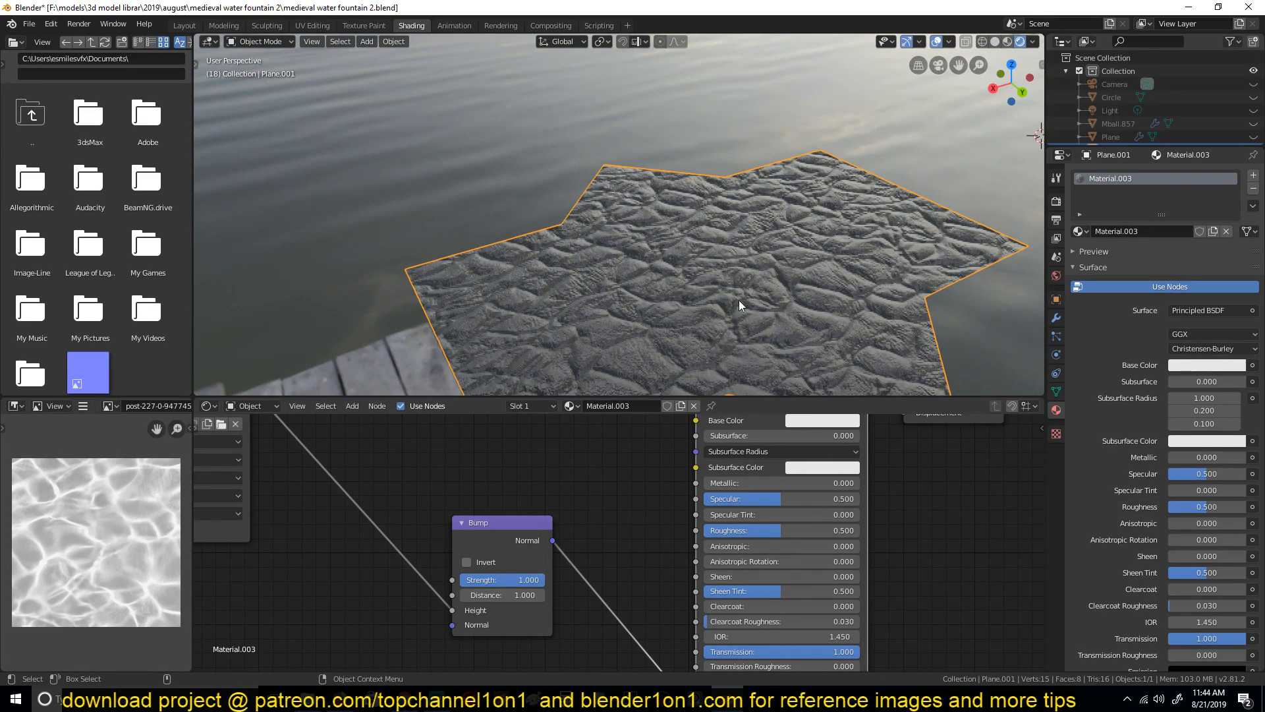
pyautogui.moveTo(780, 529); pyautogui.dragTo(717, 528)
# Leave the isolated view to show the whole fountain with nothing selected
pyautogui.moveTo(652, 233); pyautogui.dragTo(572, 535, button='middle')
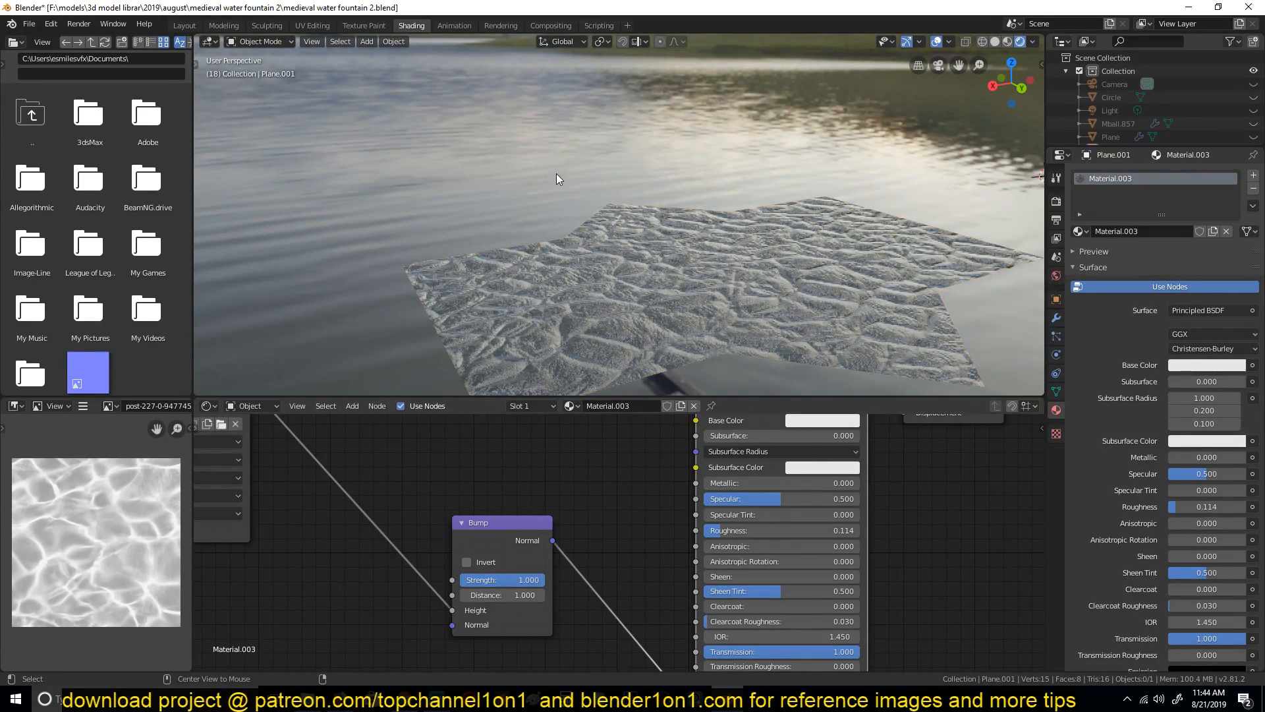
pyautogui.hotkey('alt', 'h')
pyautogui.hotkey('alt', 'a')
pyautogui.moveTo(437, 179); pyautogui.dragTo(519, 183, button='middle')
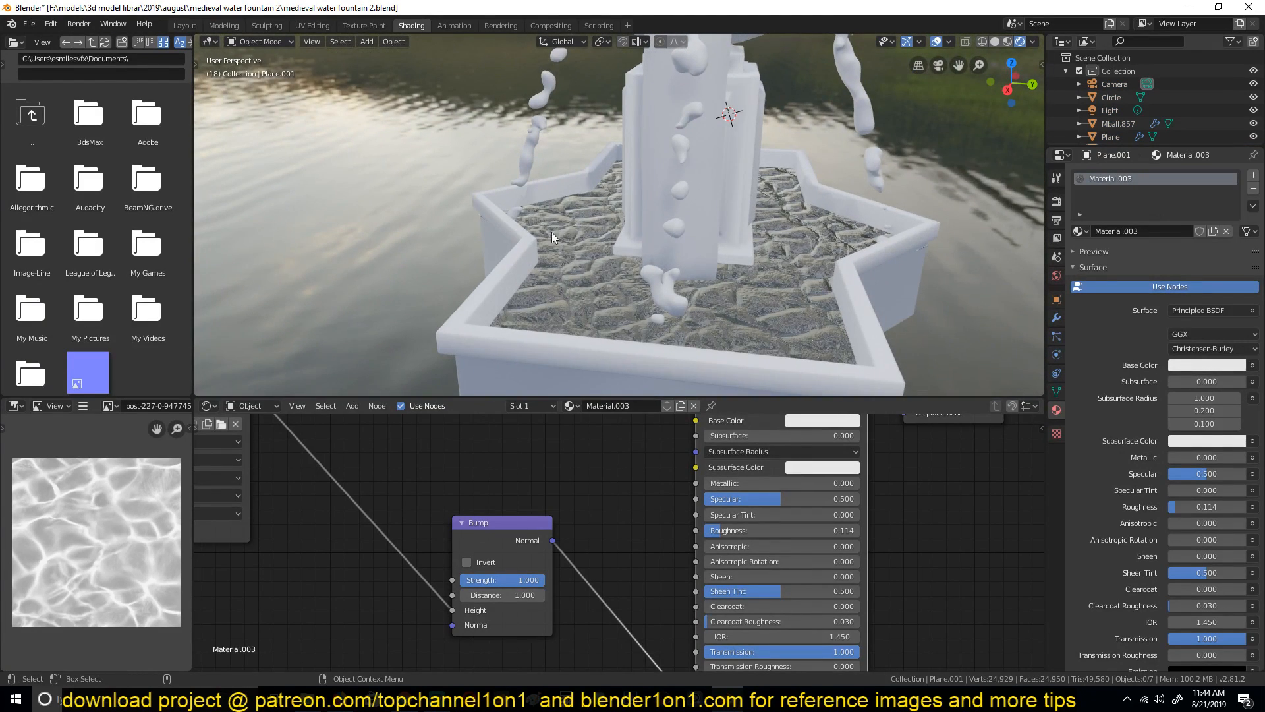
# Reduce the Bump node's Strength to 0.8
pyautogui.moveTo(647, 536); pyautogui.dragTo(608, 527, button='middle')
pyautogui.scroll(1, 689, 575)
pyautogui.moveTo(692, 572); pyautogui.dragTo(676, 486, button='middle')
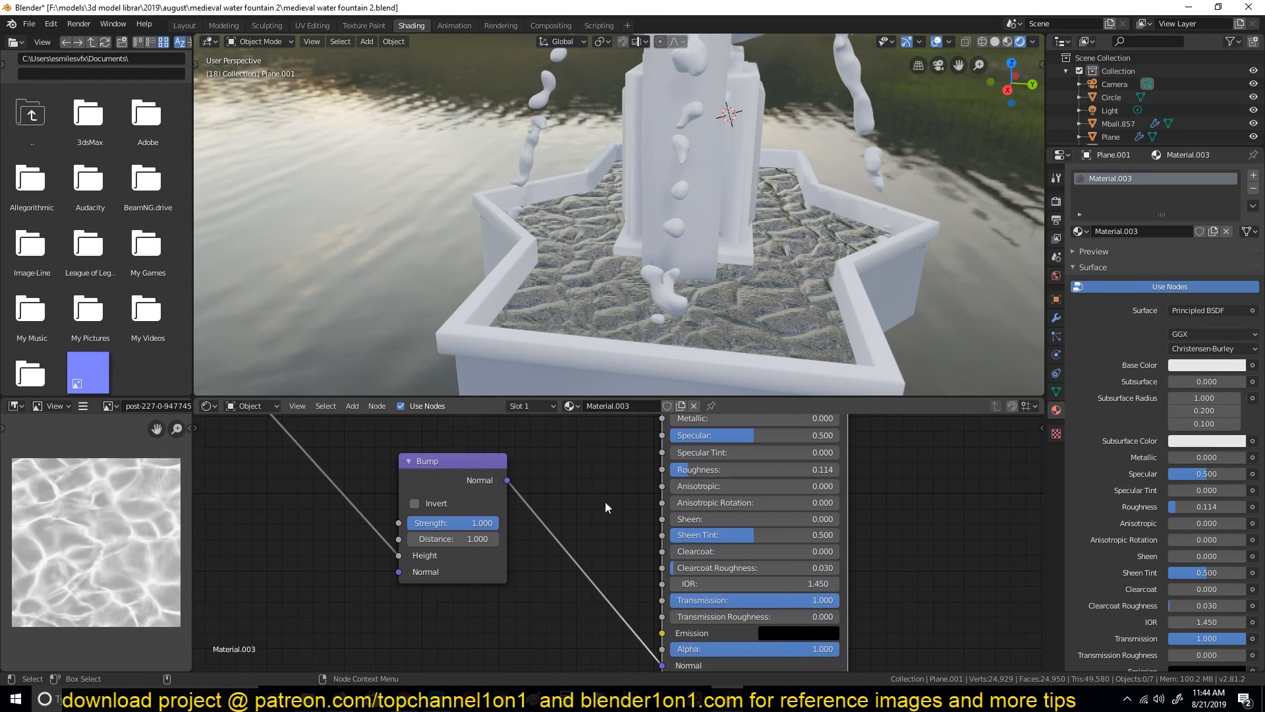
pyautogui.moveTo(484, 521); pyautogui.dragTo(471, 522)
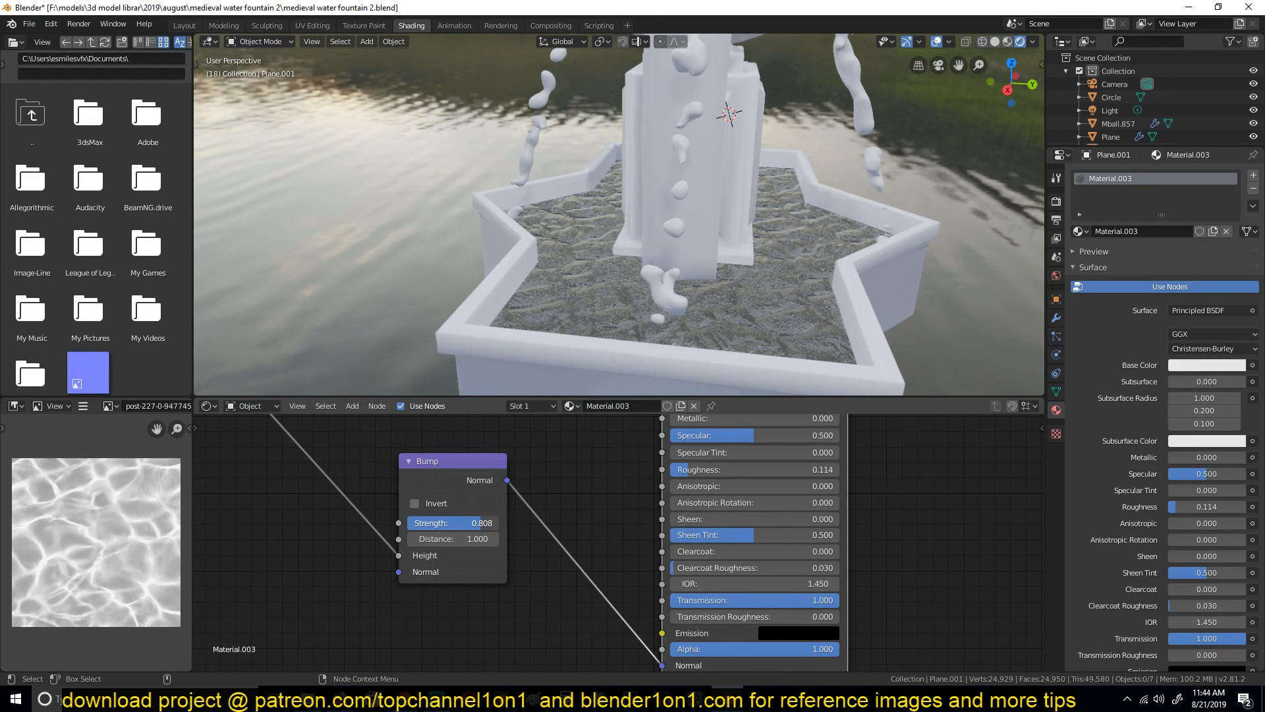
# Link the basin water plane's material to the waterfall sheets and the falling water streams on the fountain
pyautogui.moveTo(576, 232); pyautogui.dragTo(503, 262, button='middle')
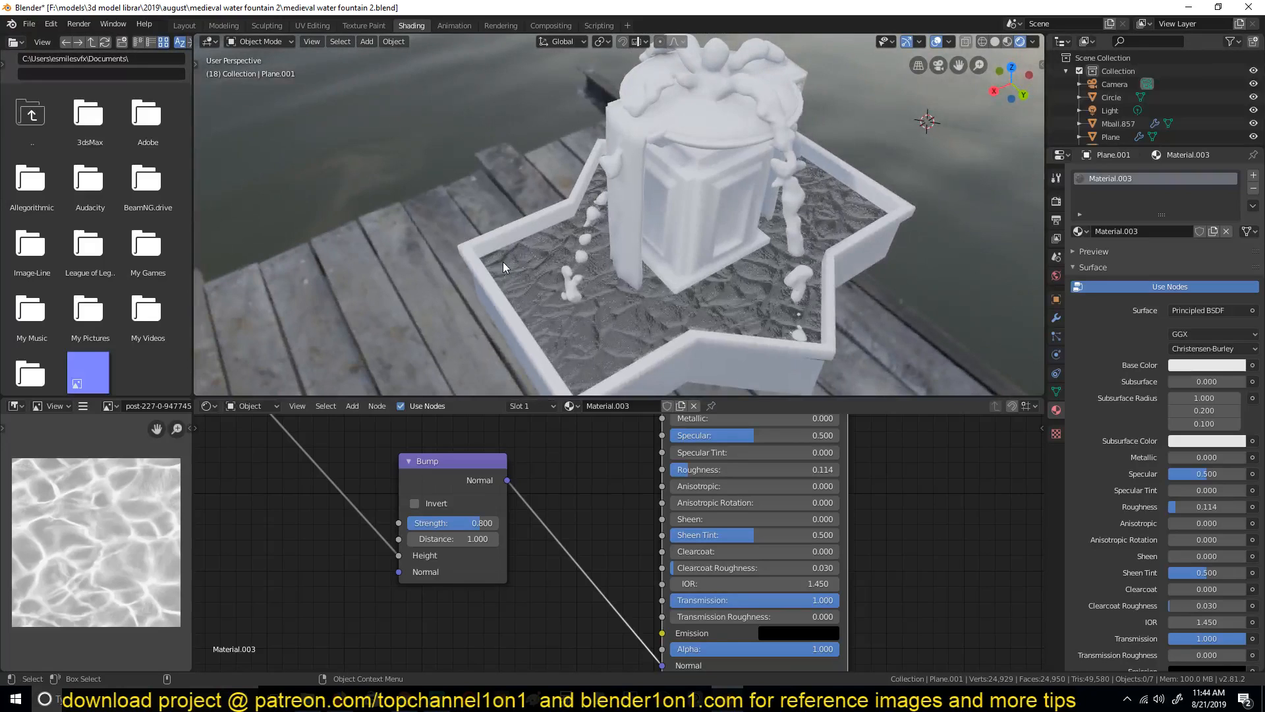
pyautogui.click(623, 162)
pyautogui.click(630, 191)
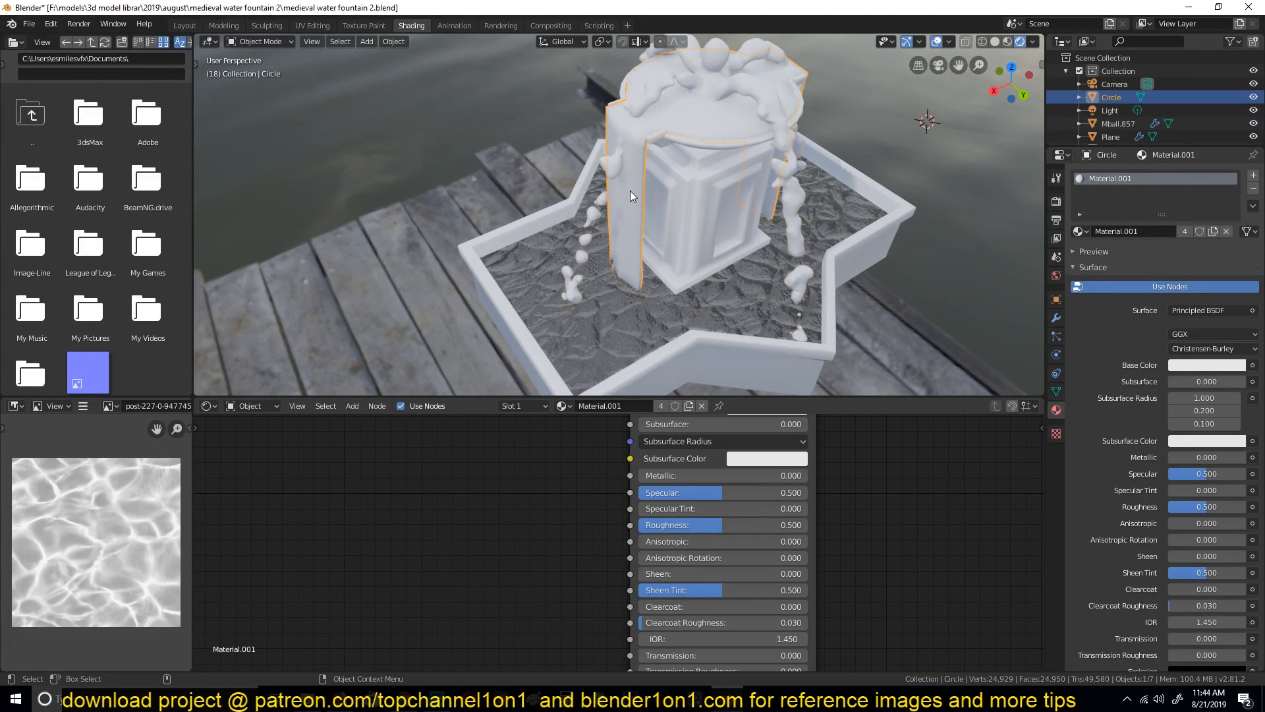
pyautogui.keyDown('shift'); pyautogui.click(671, 92); pyautogui.keyUp('shift')
pyautogui.hotkey('ctrl', 'l')
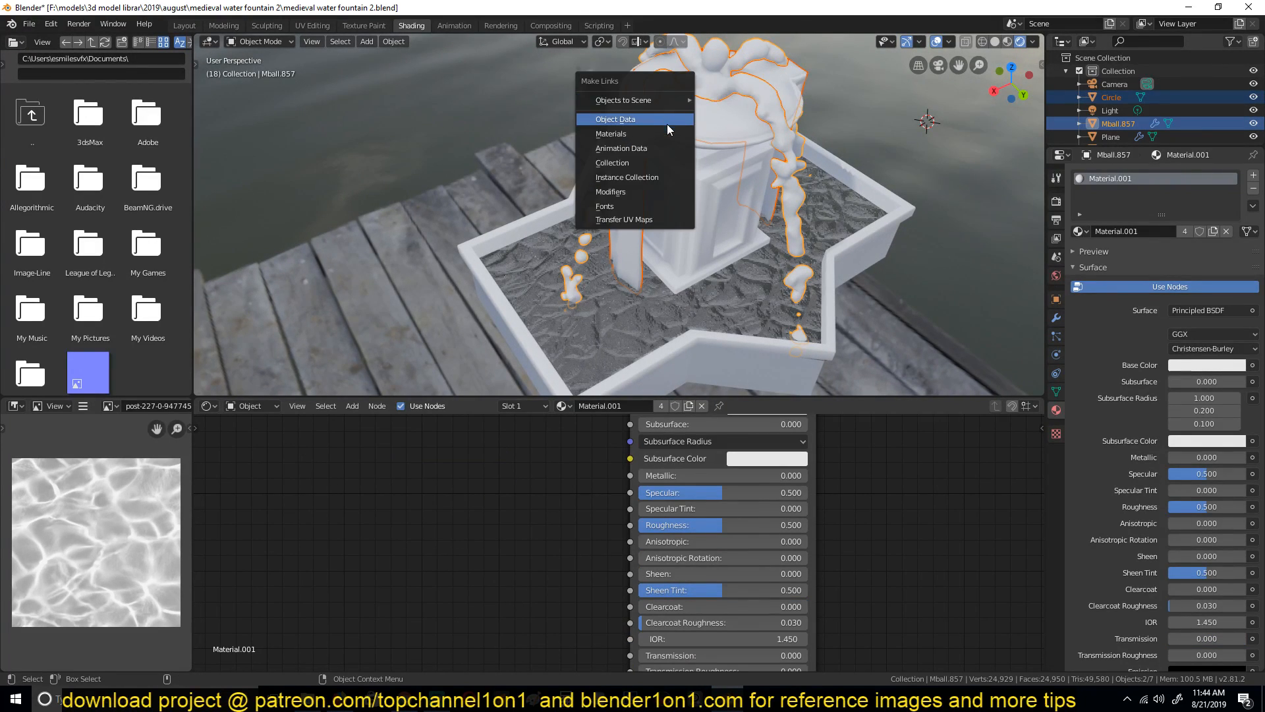
pyautogui.click(666, 125)
pyautogui.keyDown('shift'); pyautogui.click(685, 300); pyautogui.keyUp('shift')
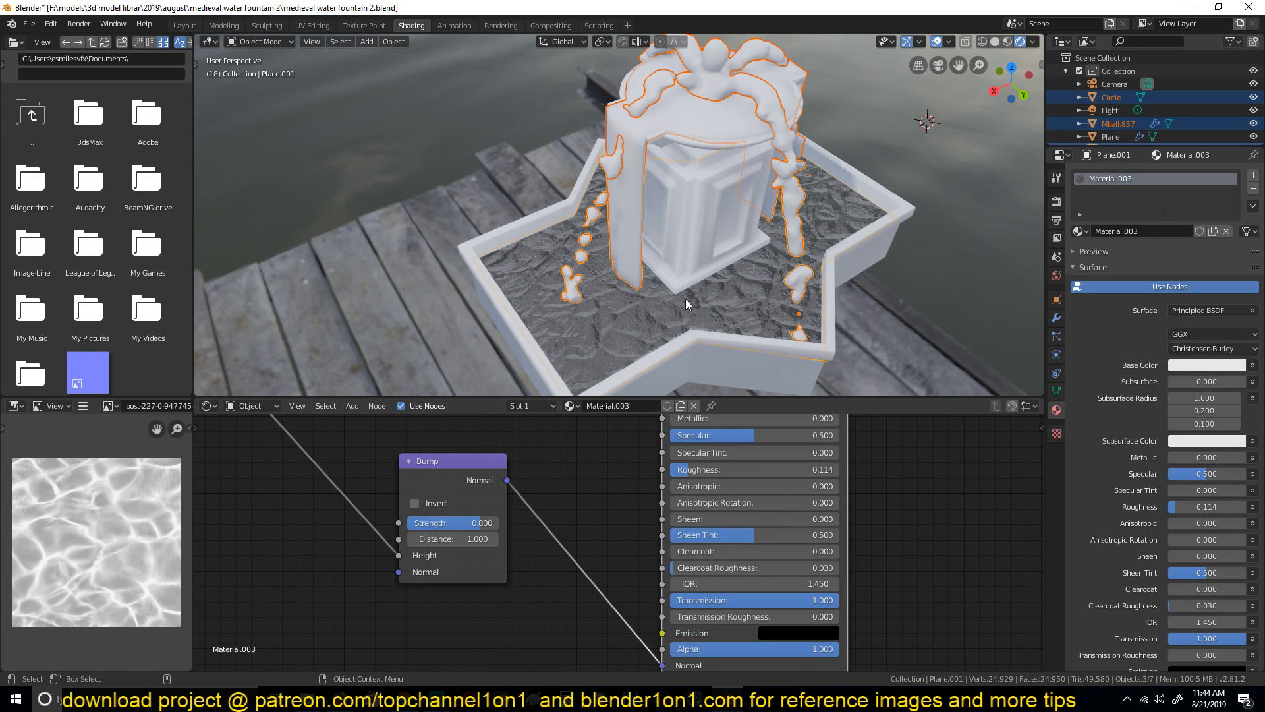
pyautogui.hotkey('ctrl', 'l')
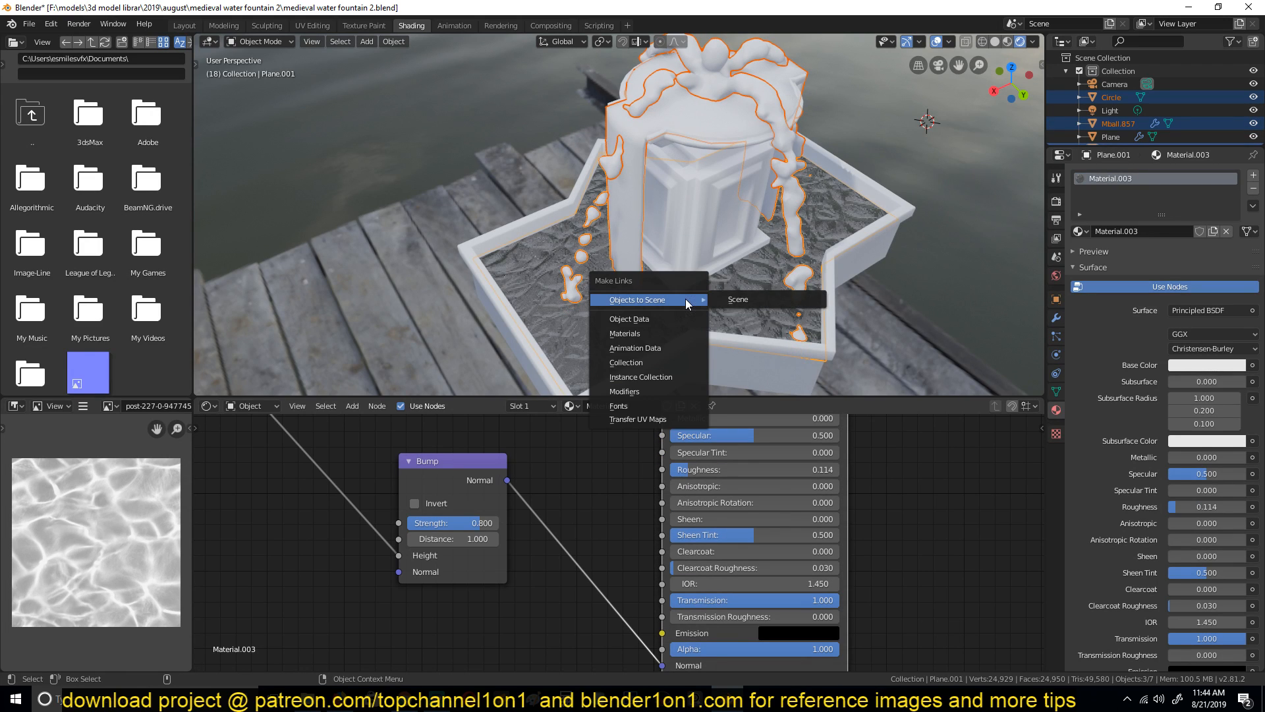
pyautogui.click(688, 333)
pyautogui.moveTo(678, 221)
pyautogui.mouseDown(button='middle')
pyautogui.moveTo(651, 184)
pyautogui.moveTo(643, 229)
pyautogui.moveTo(580, 200)
pyautogui.moveTo(667, 231)
pyautogui.mouseUp(button='middle')
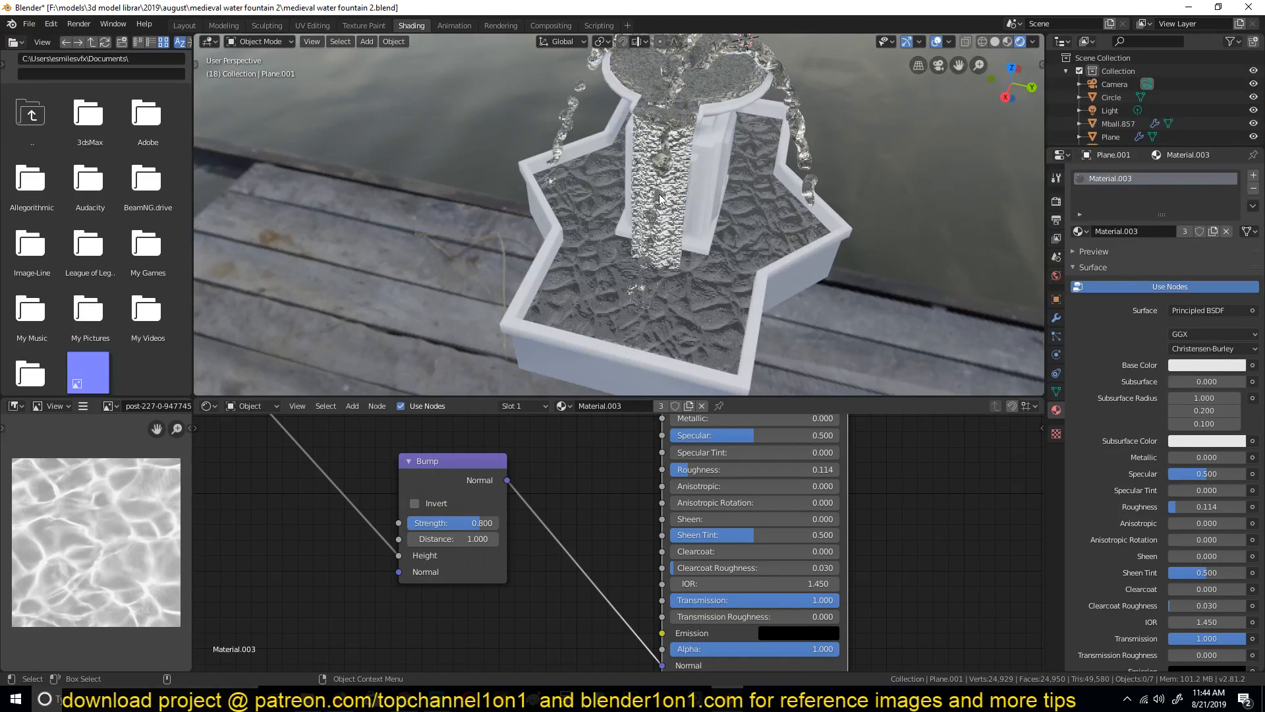
# Lower the Bump node's Strength to about 0.458 with the waterfall sheets selected, and clear the selection
pyautogui.click(665, 160)
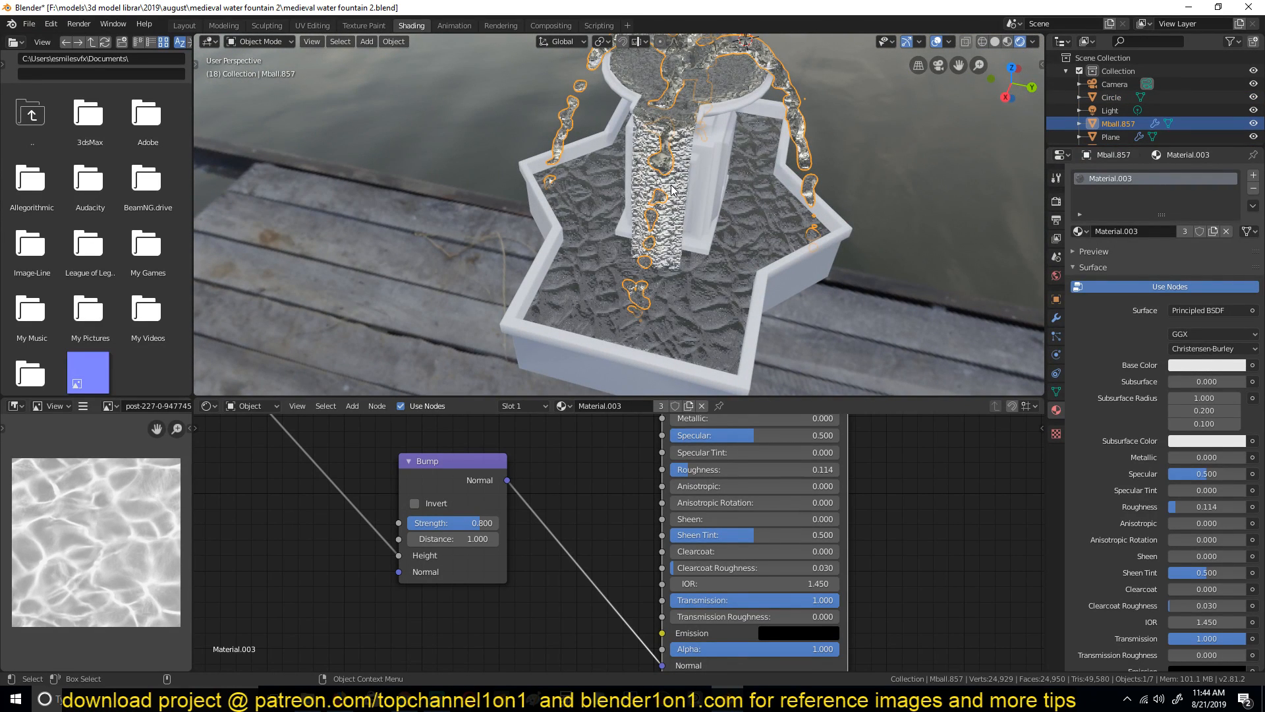
pyautogui.moveTo(665, 204); pyautogui.dragTo(656, 173, button='middle')
pyautogui.scroll(3, 657, 172)
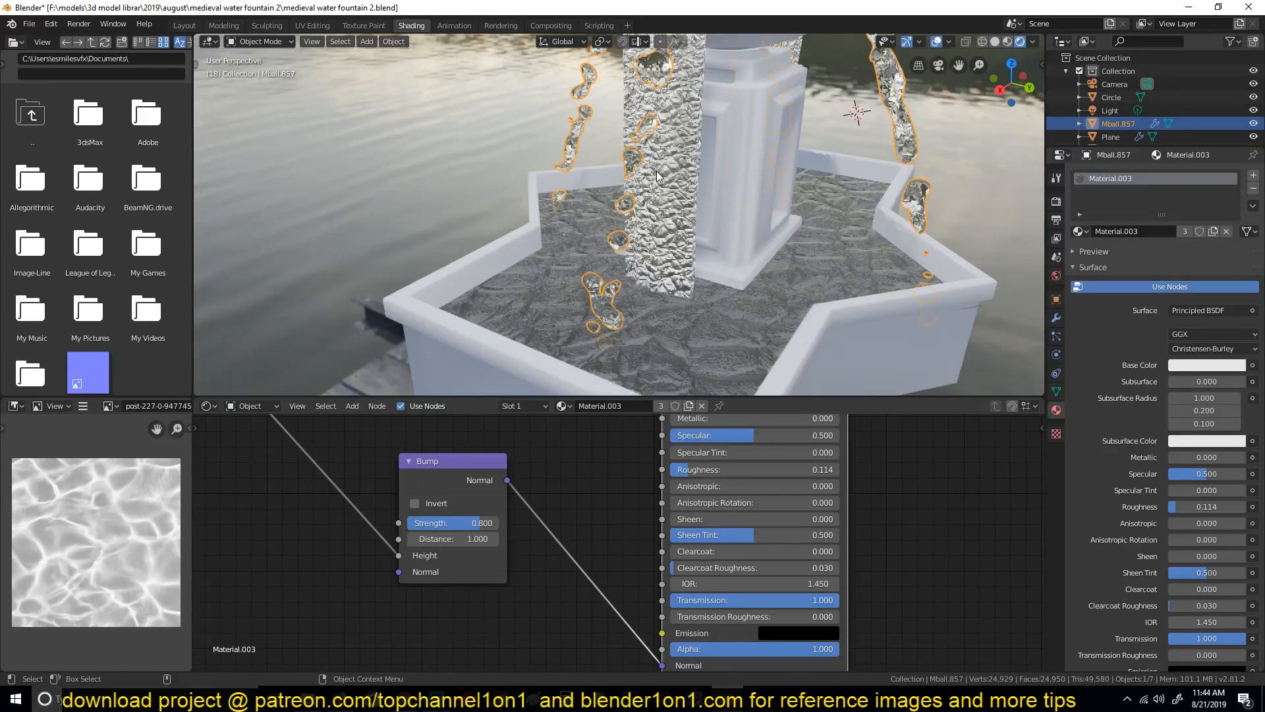
pyautogui.click(657, 172)
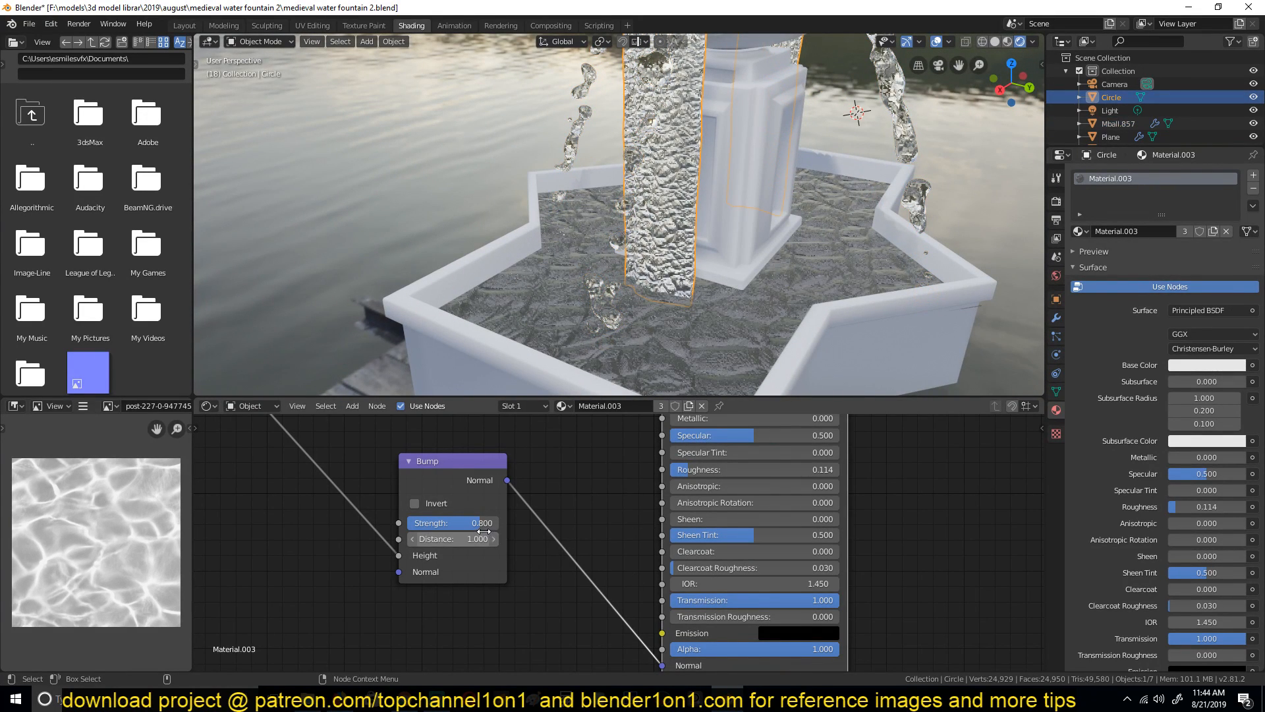
pyautogui.moveTo(461, 523); pyautogui.dragTo(426, 522)
pyautogui.scroll(-3, 535, 232)
pyautogui.hotkey('alt', 'a')
pyautogui.moveTo(544, 272); pyautogui.dragTo(595, 318, button='middle')
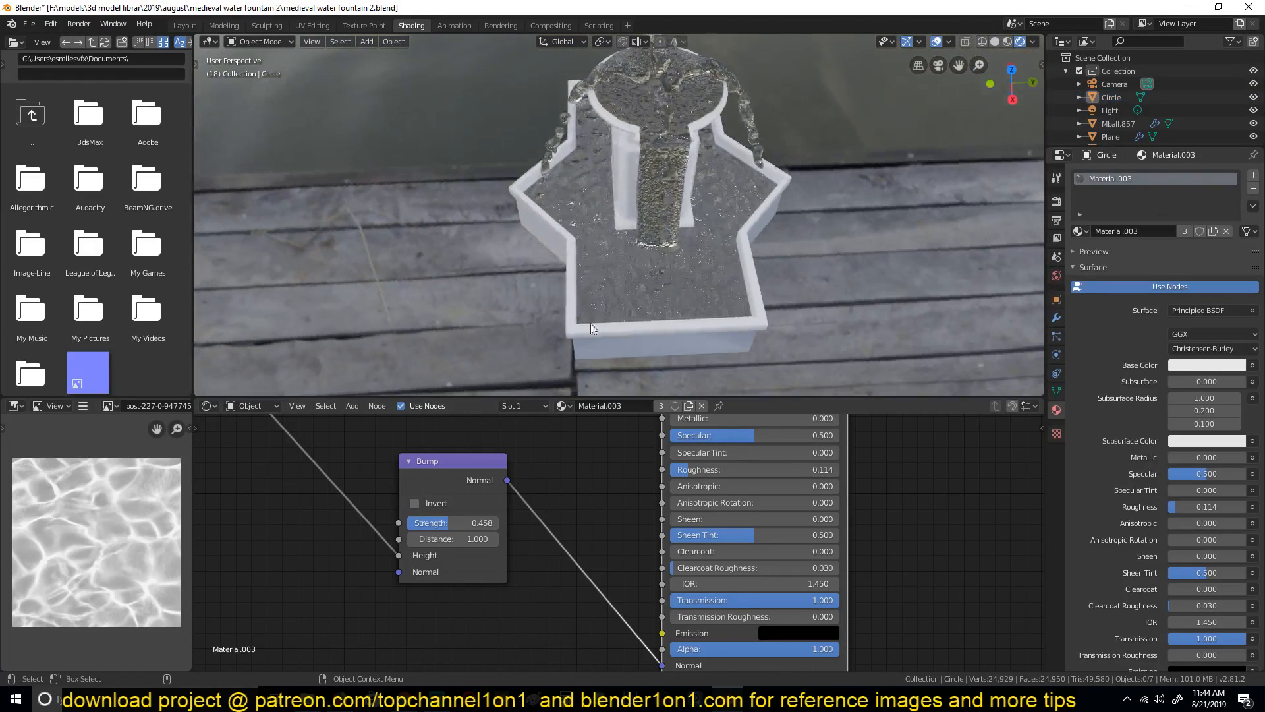
# Raise the Bump node's Strength to about 0.625
pyautogui.moveTo(460, 520); pyautogui.dragTo(474, 520)
pyautogui.moveTo(638, 512); pyautogui.dragTo(578, 503, button='middle')
pyautogui.moveTo(594, 272)
pyautogui.mouseDown(button='middle')
pyautogui.moveTo(540, 235)
pyautogui.moveTo(619, 309)
pyautogui.moveTo(585, 278)
pyautogui.mouseUp(button='middle')
pyautogui.scroll(3, 580, 270)
pyautogui.scroll(-2, 585, 278)
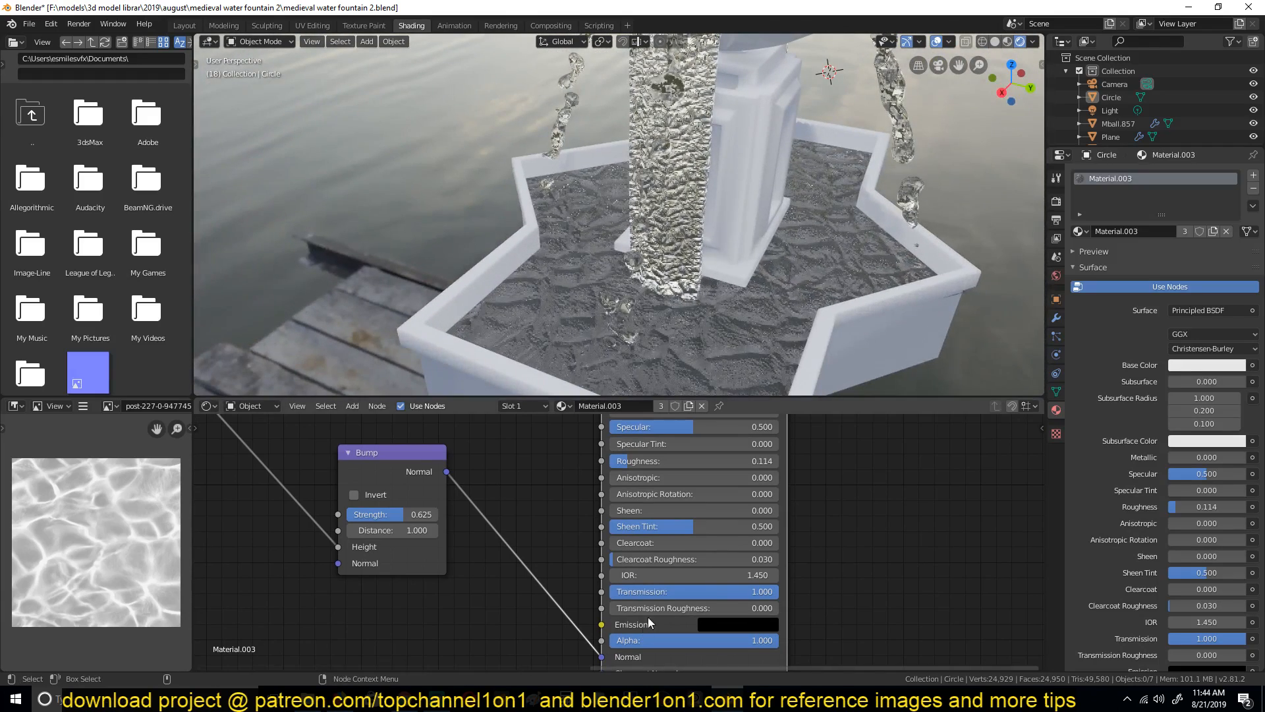
# Reduce the water material's Roughness to 0 and the Bump node's Strength to about 0.058
pyautogui.moveTo(627, 462); pyautogui.dragTo(608, 463)
pyautogui.moveTo(422, 515); pyautogui.dragTo(362, 515)
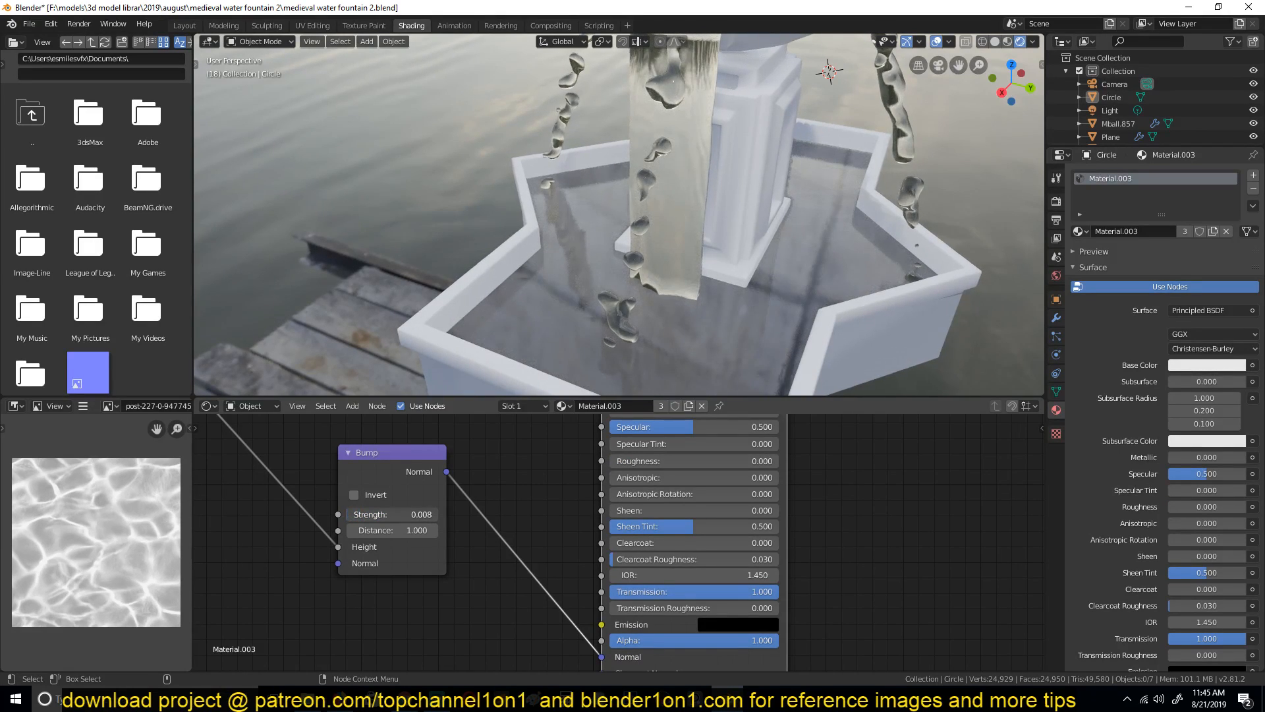
pyautogui.moveTo(362, 515); pyautogui.dragTo(369, 515)
pyautogui.moveTo(547, 355); pyautogui.dragTo(556, 202, button='middle')
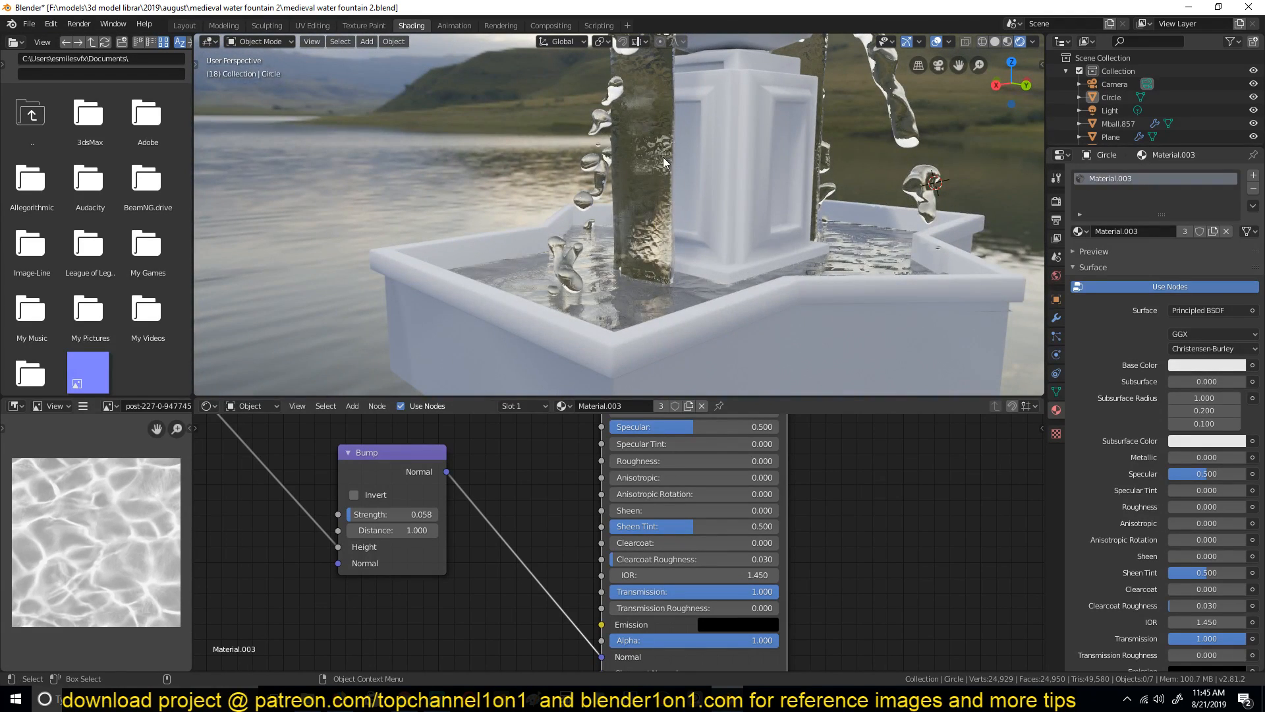
# Select the water plane inside the fountain's star-shaped basin
pyautogui.moveTo(690, 108); pyautogui.dragTo(710, 128, button='middle')
pyautogui.click(720, 93)
pyautogui.click(614, 295)
pyautogui.moveTo(614, 296); pyautogui.dragTo(854, 216, button='middle')
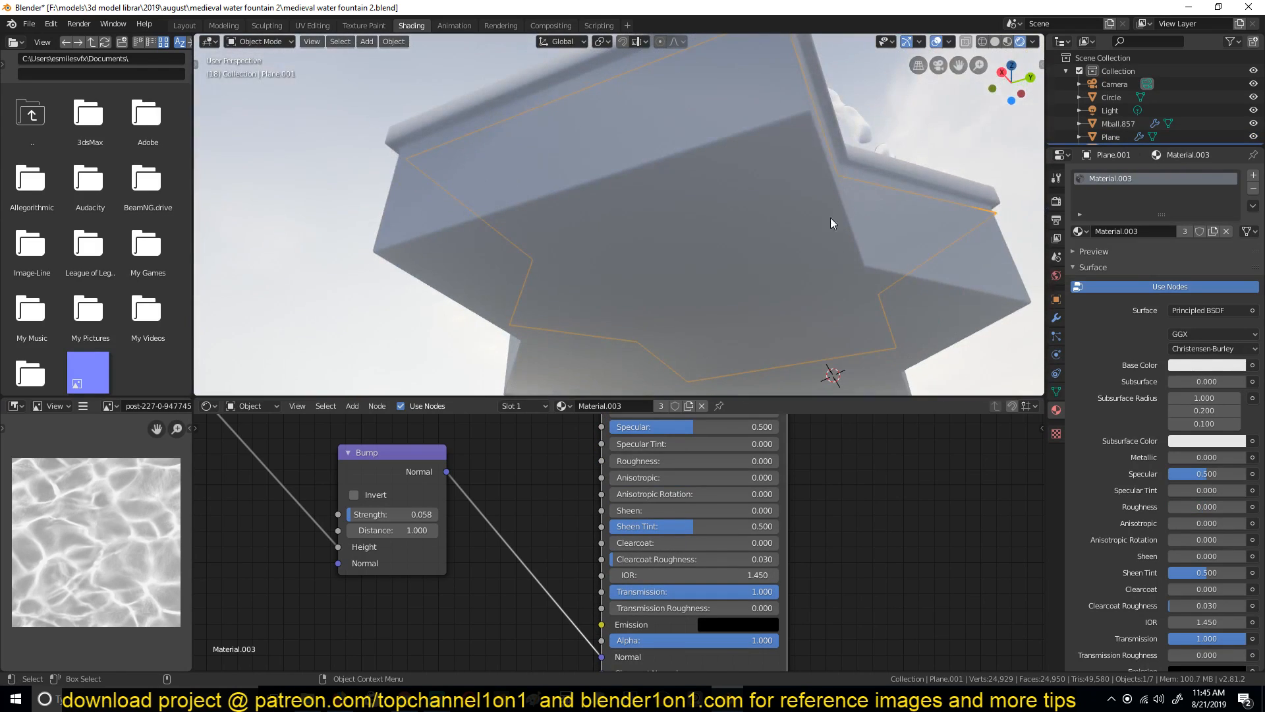
pyautogui.moveTo(689, 157); pyautogui.dragTo(700, 303, button='middle')
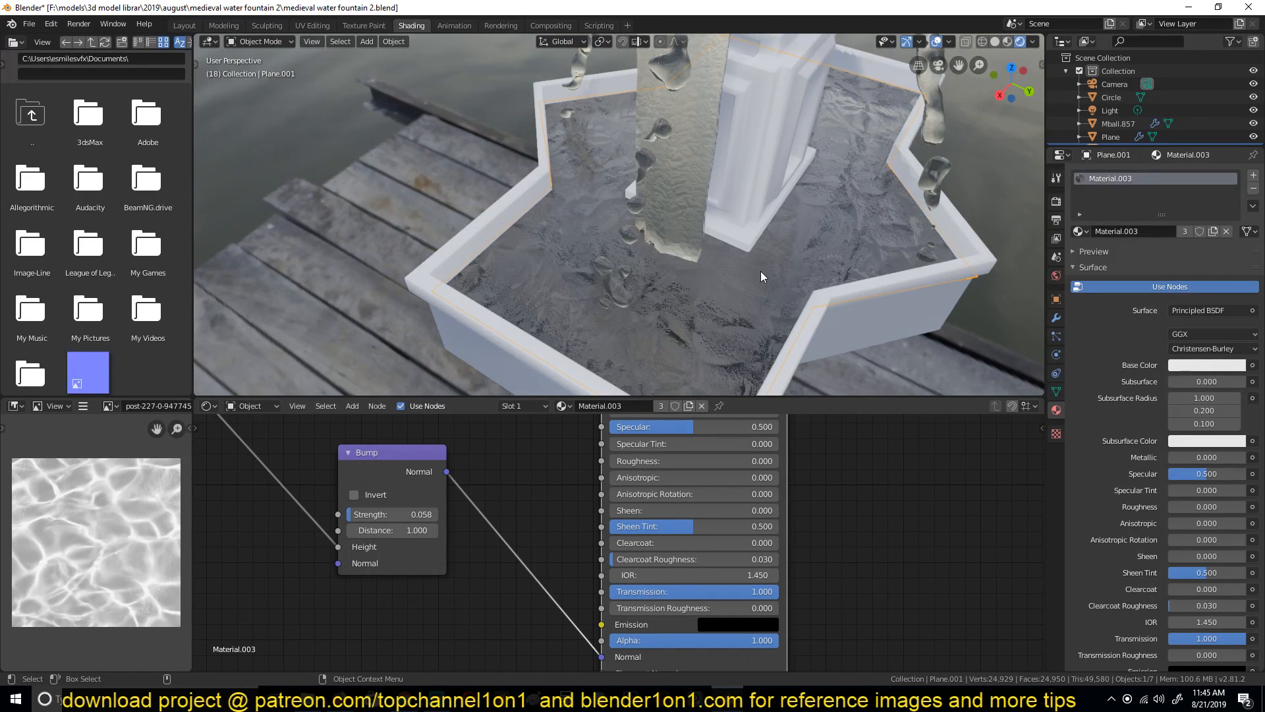
# Try a lower Alpha on the Principled BSDF and restore it to 1
pyautogui.moveTo(646, 601); pyautogui.dragTo(669, 541, button='middle')
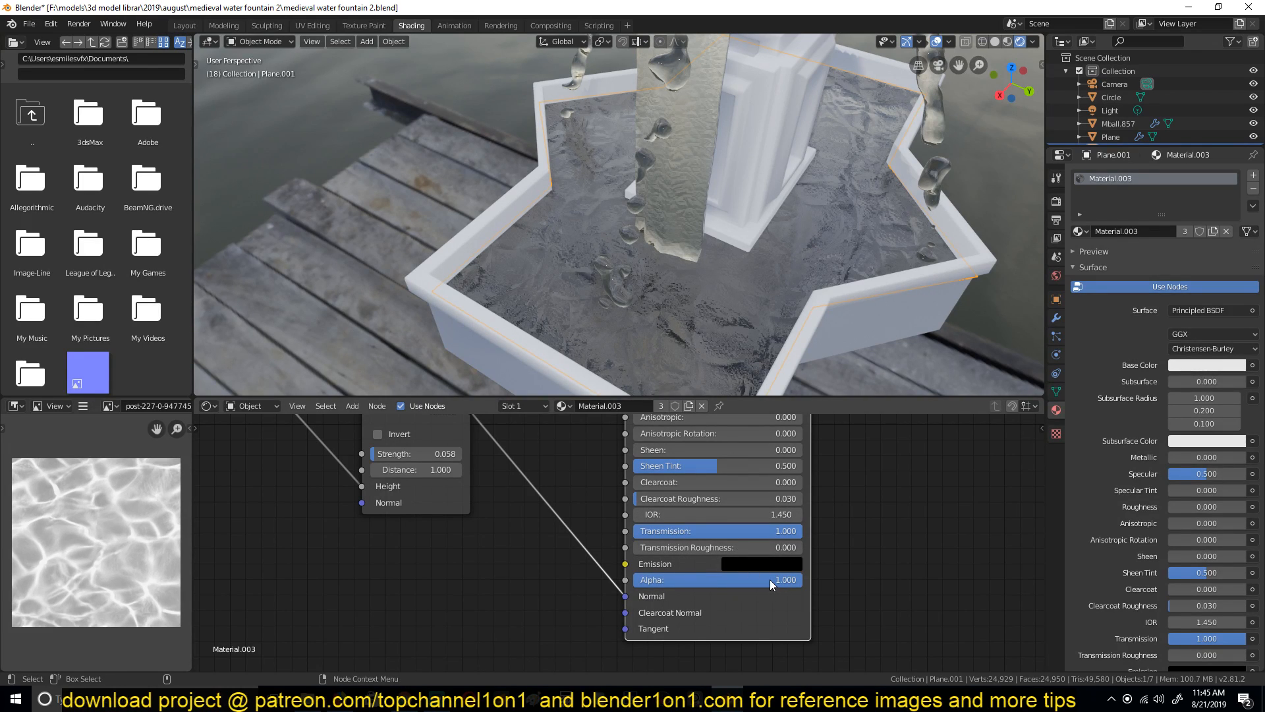
pyautogui.moveTo(785, 585)
pyautogui.mouseDown()
pyautogui.moveTo(640, 585)
pyautogui.moveTo(767, 580)
pyautogui.mouseUp()
pyautogui.moveTo(699, 580); pyautogui.dragTo(801, 579)
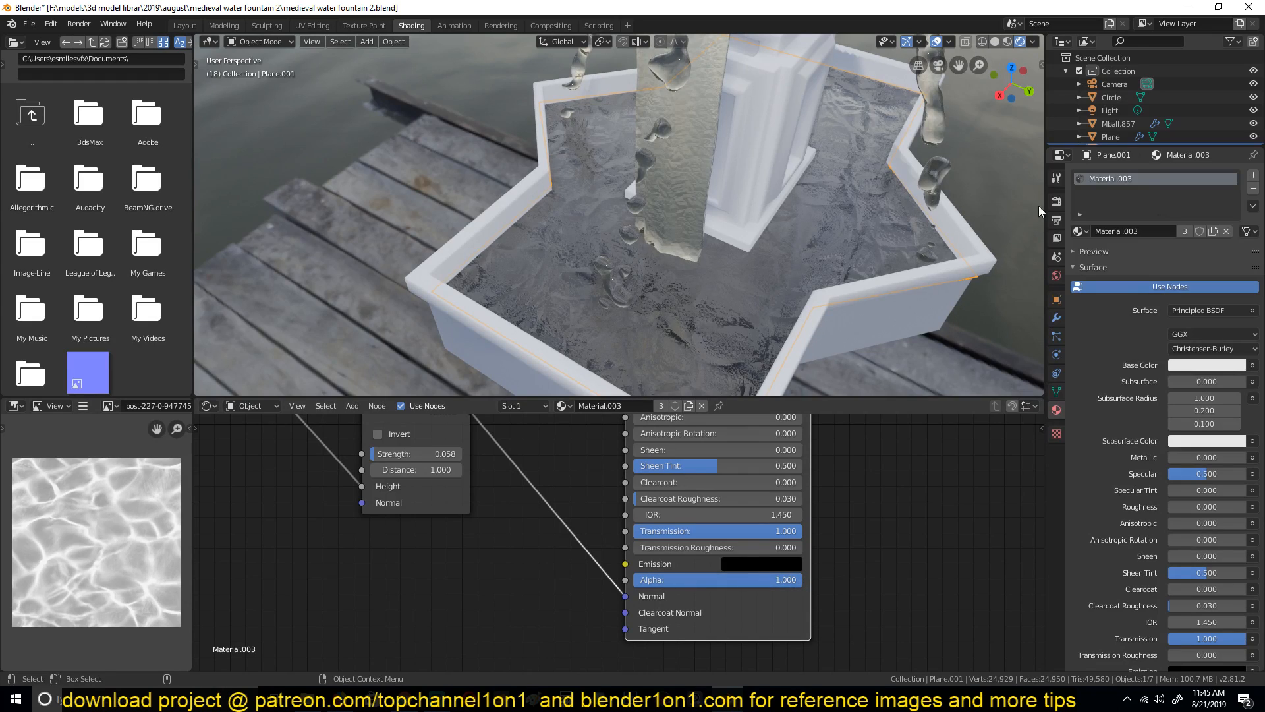
# Set the water material's Blend Mode to Alpha Blend and lower its Alpha to about 0.745
pyautogui.scroll(-10, 1125, 407)
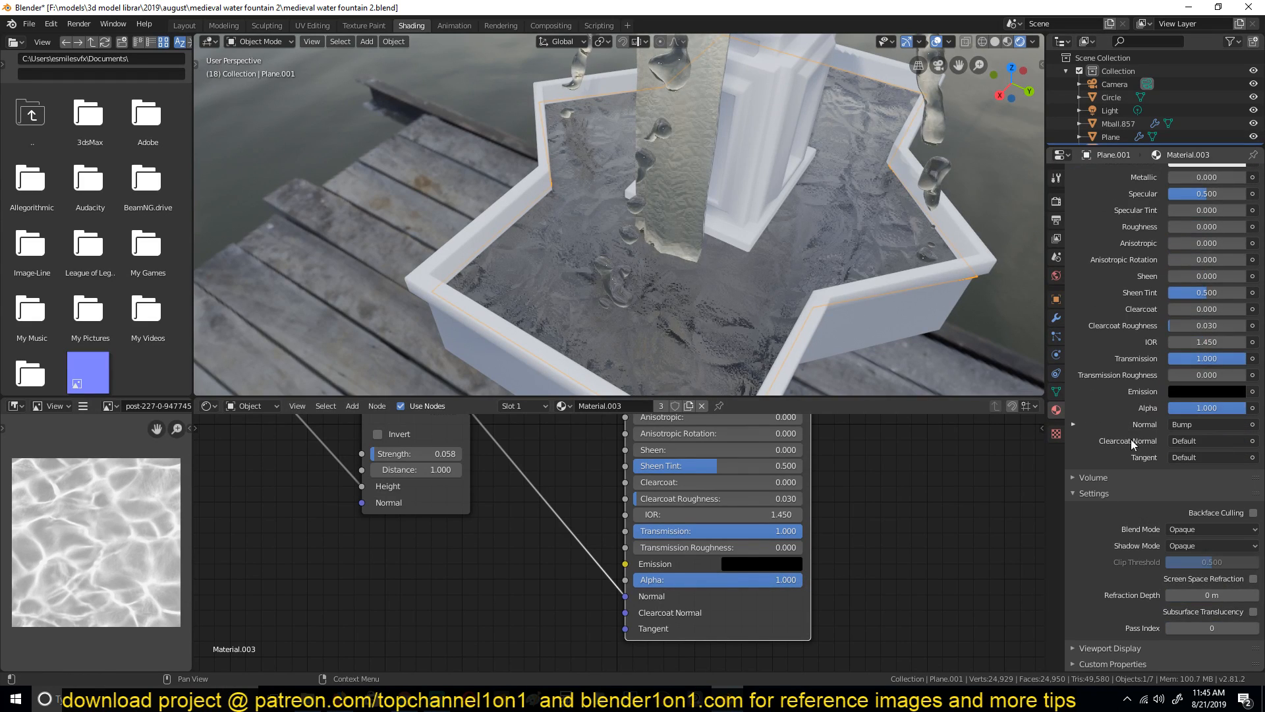
pyautogui.click(1216, 531)
pyautogui.click(1212, 587)
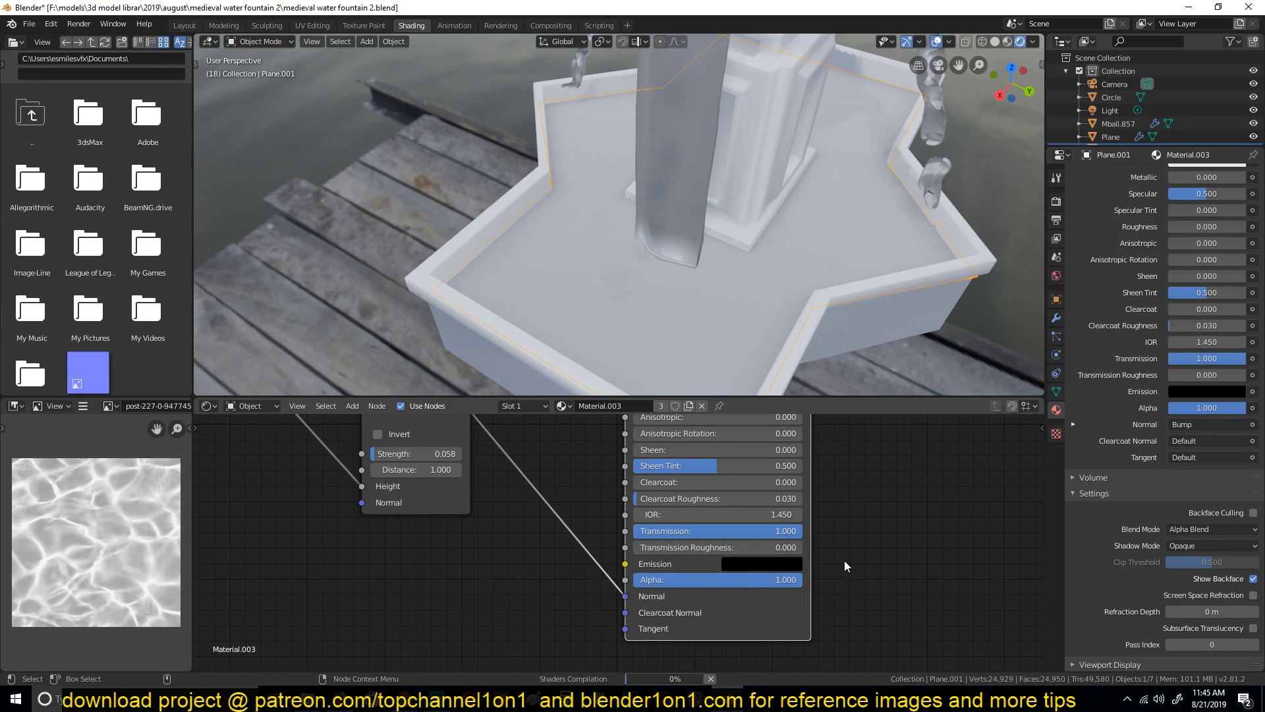
pyautogui.moveTo(788, 583); pyautogui.dragTo(759, 583)
pyautogui.moveTo(737, 275); pyautogui.dragTo(671, 174, button='middle')
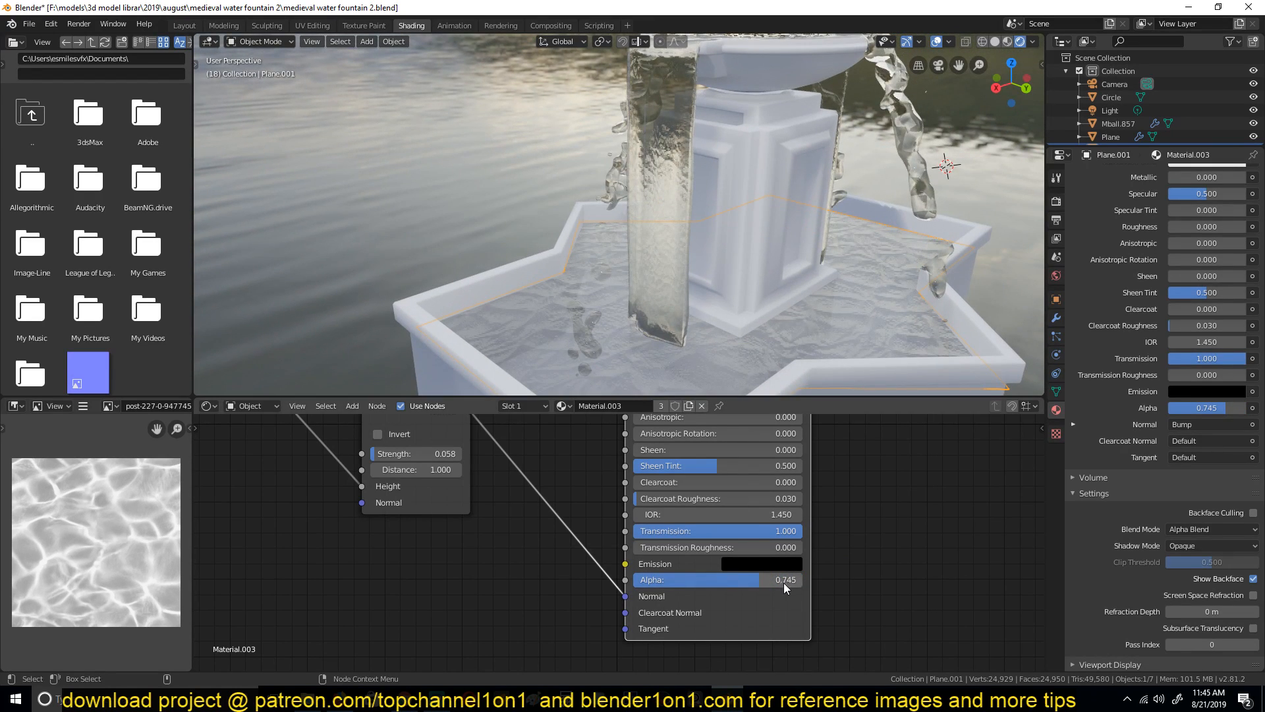
pyautogui.moveTo(687, 50)
pyautogui.mouseDown(button='middle')
pyautogui.moveTo(680, 129)
pyautogui.moveTo(650, 137)
pyautogui.moveTo(703, 149)
pyautogui.moveTo(730, 197)
pyautogui.moveTo(702, 186)
pyautogui.moveTo(611, 287)
pyautogui.moveTo(622, 258)
pyautogui.mouseUp(button='middle')
pyautogui.moveTo(613, 320); pyautogui.dragTo(639, 365, button='middle')
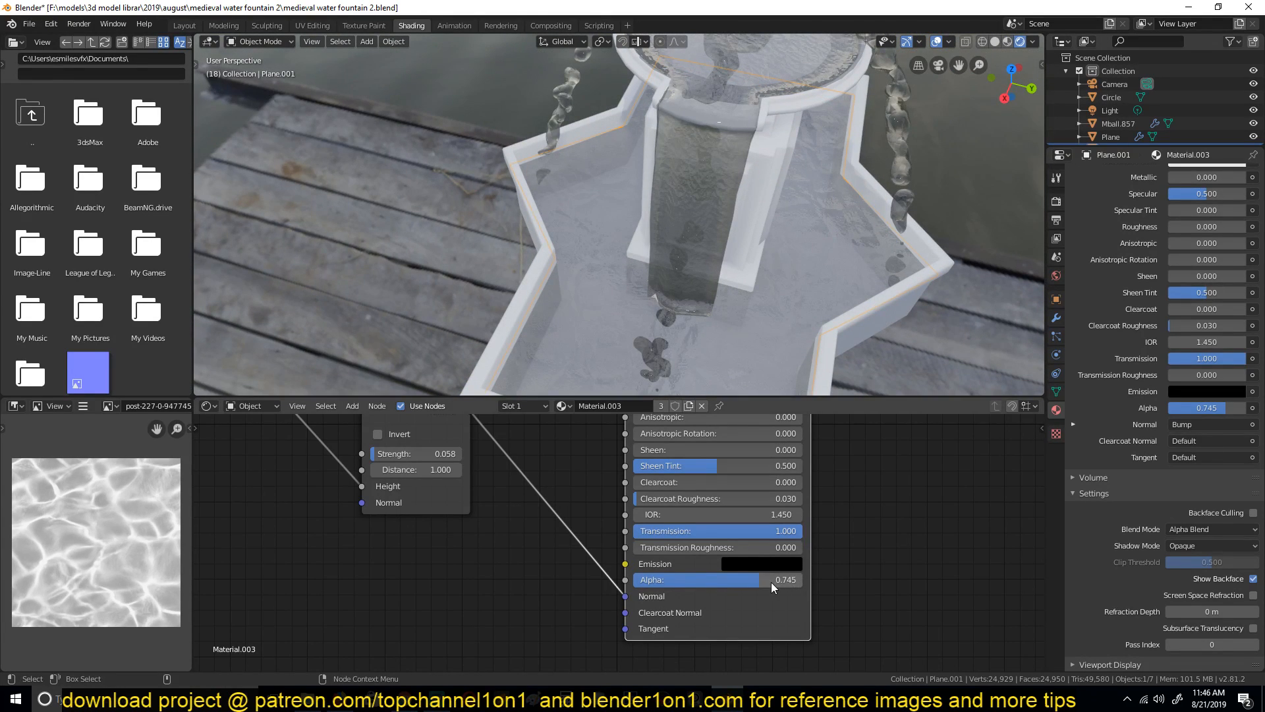
# Raise the water material's Alpha to about 0.873 and its Roughness to about 0.195
pyautogui.moveTo(772, 582); pyautogui.dragTo(795, 581)
pyautogui.moveTo(626, 277); pyautogui.dragTo(561, 213, button='middle')
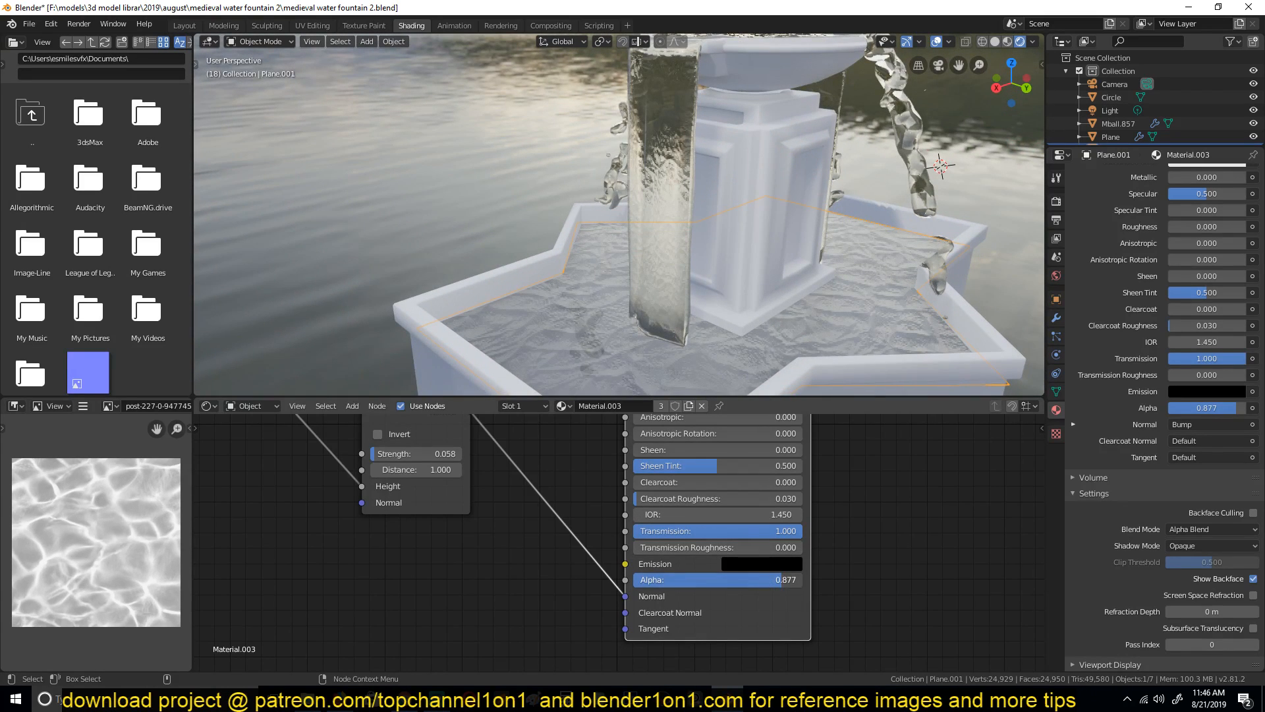
pyautogui.moveTo(729, 481); pyautogui.dragTo(737, 531, button='middle')
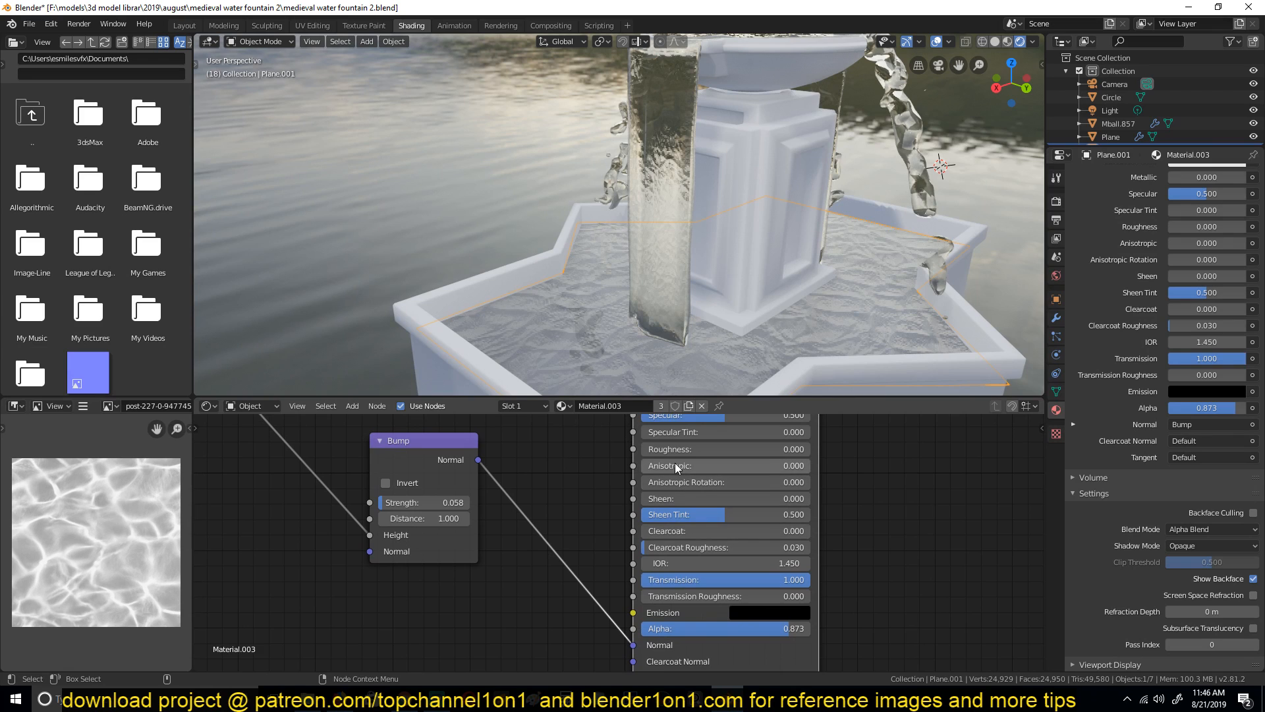
pyautogui.moveTo(673, 454); pyautogui.dragTo(677, 470, button='middle')
pyautogui.moveTo(677, 467); pyautogui.dragTo(722, 468)
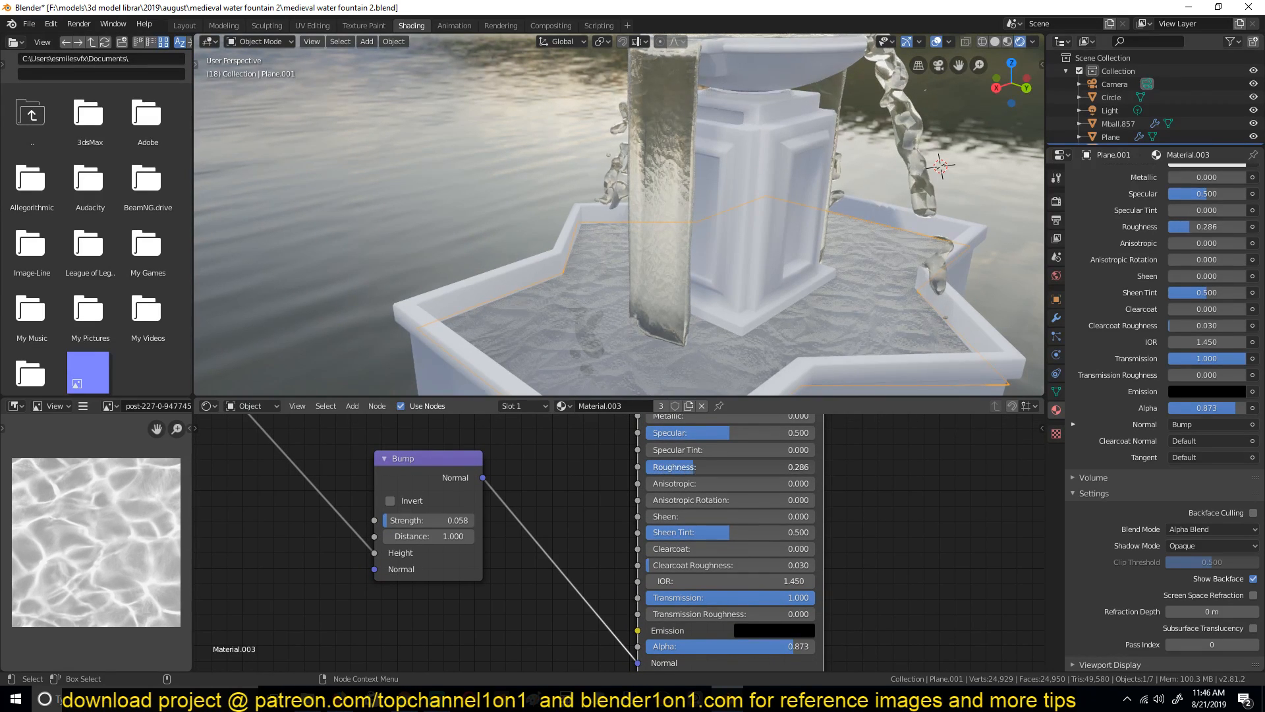
pyautogui.moveTo(706, 309); pyautogui.dragTo(675, 255, button='middle')
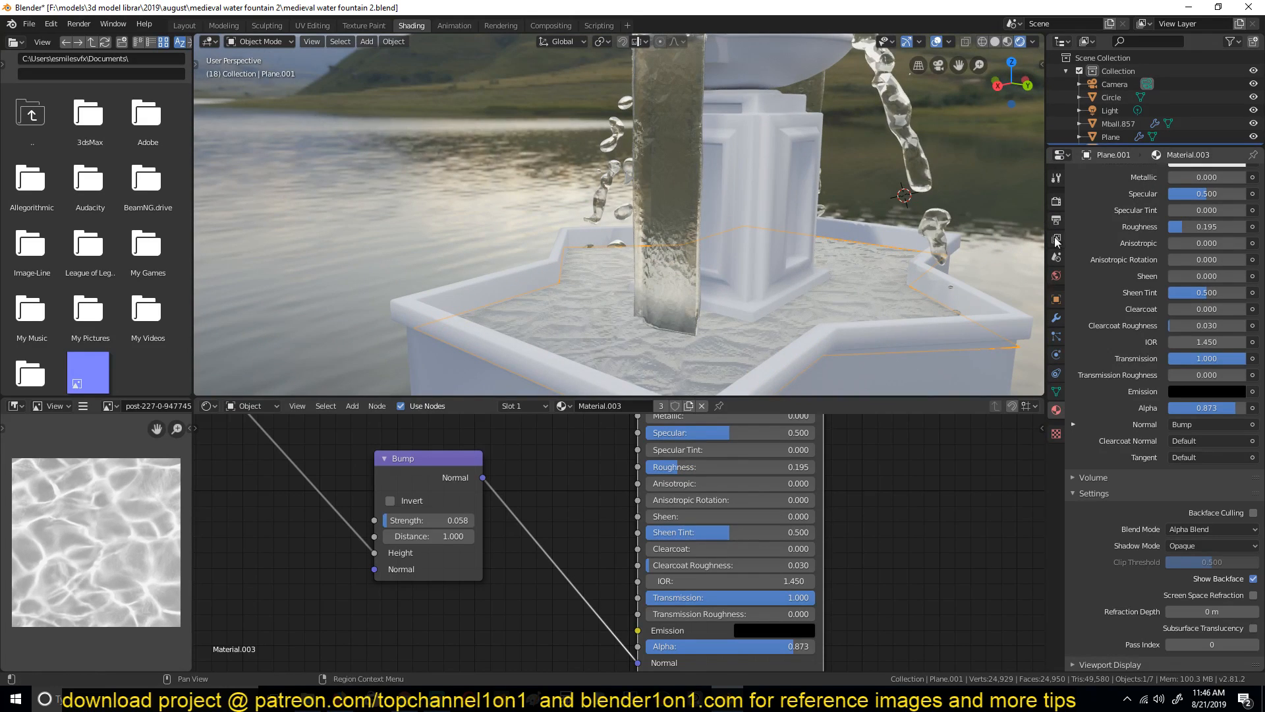
# Turn Screen Space Reflections off and back on in the render settings to compare the water
pyautogui.scroll(2, 1089, 267)
pyautogui.click(1059, 202)
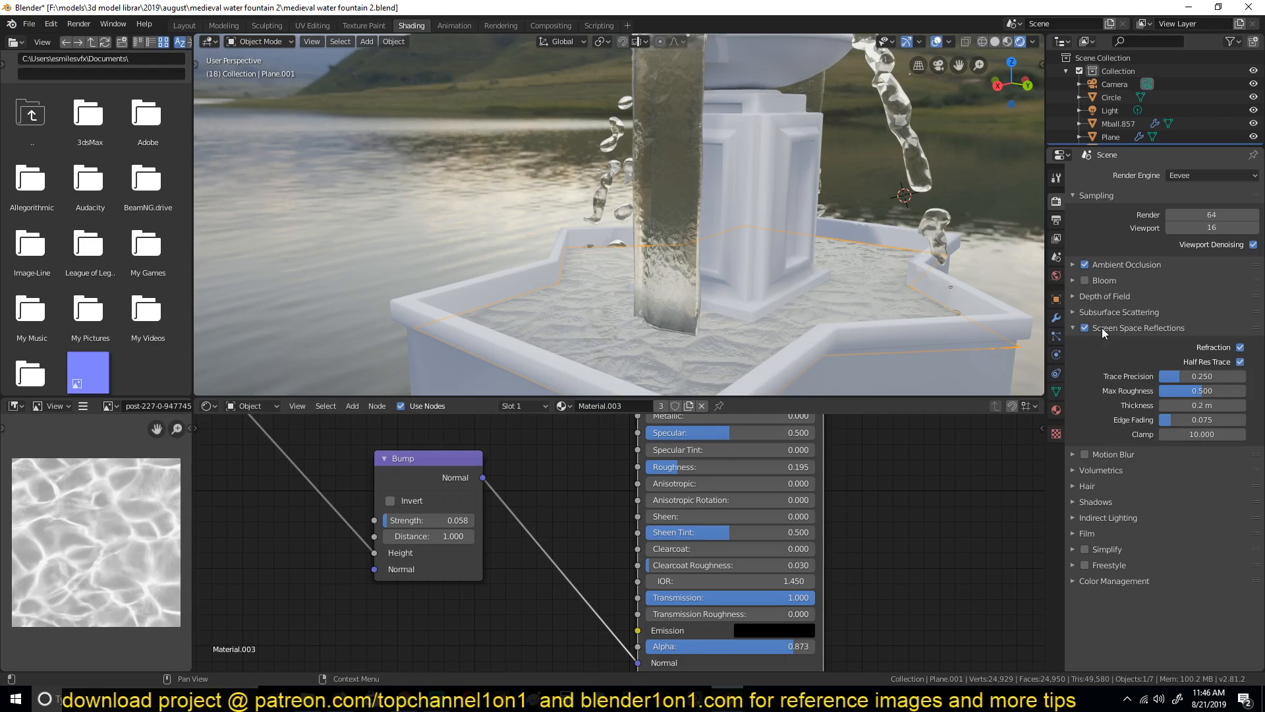
pyautogui.click(1085, 330)
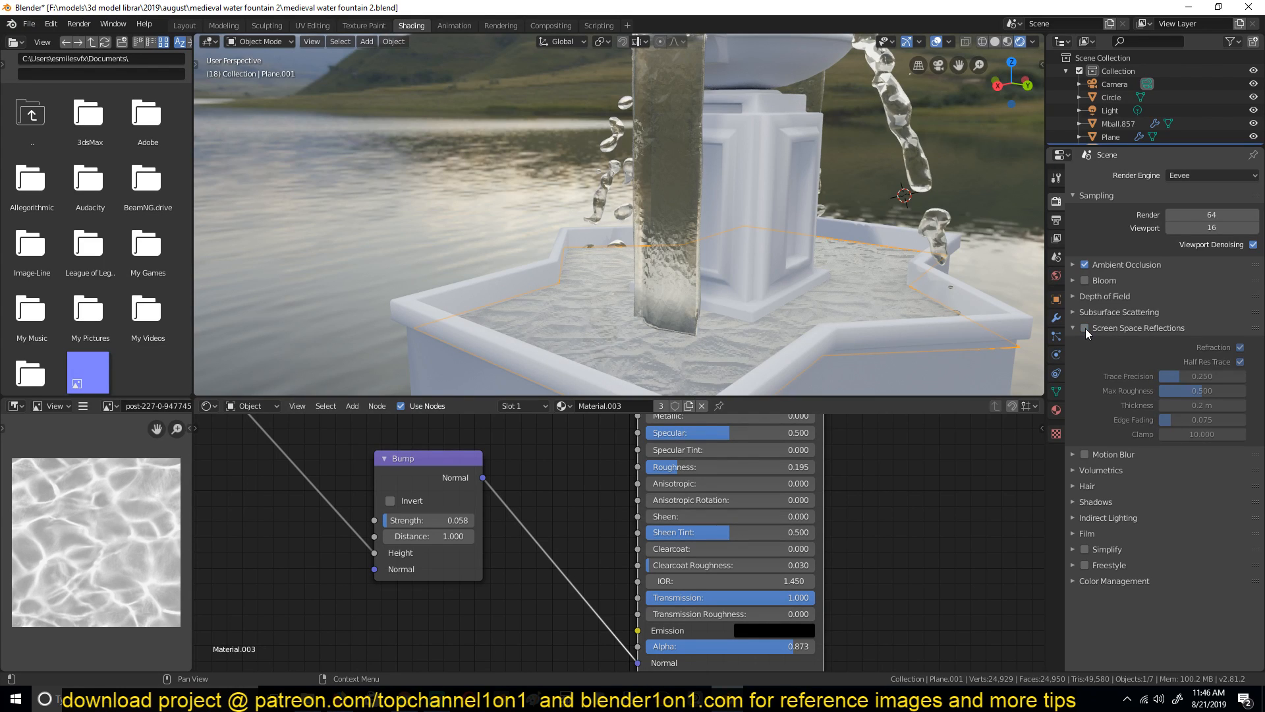
pyautogui.click(1085, 330)
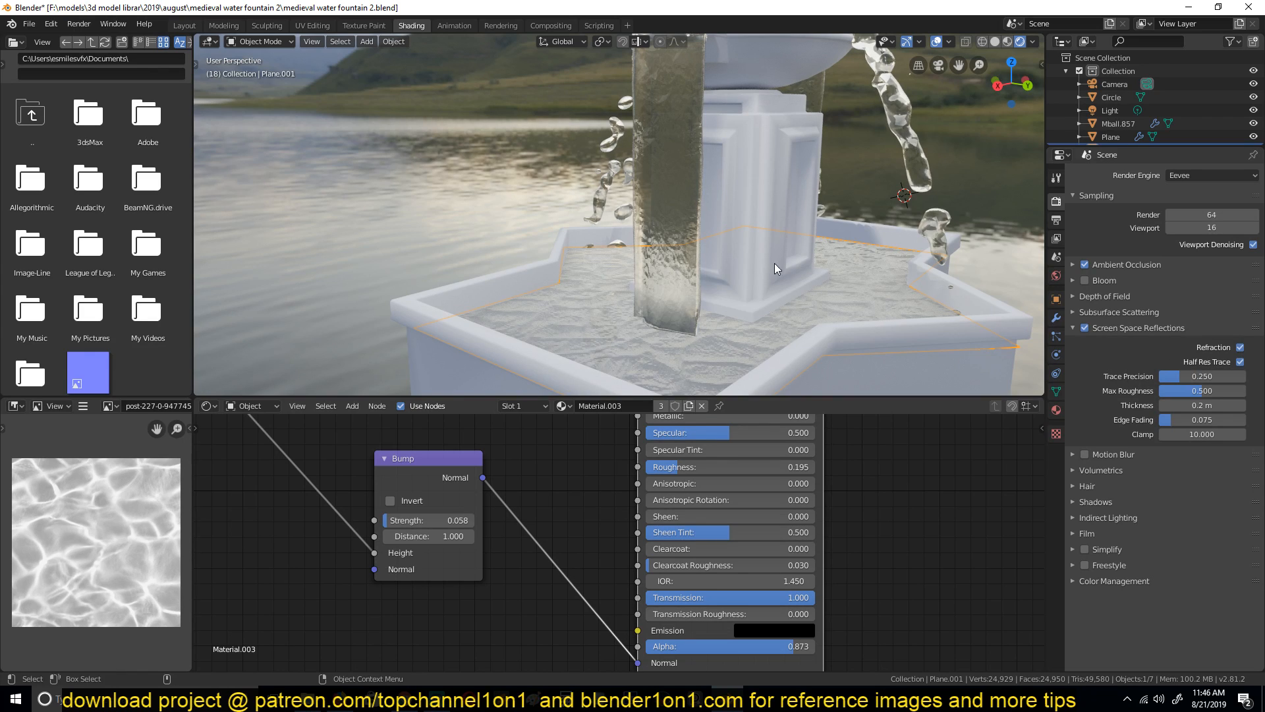
# Add a Fresnel node to the water material above the image texture node
pyautogui.scroll(2, 788, 229)
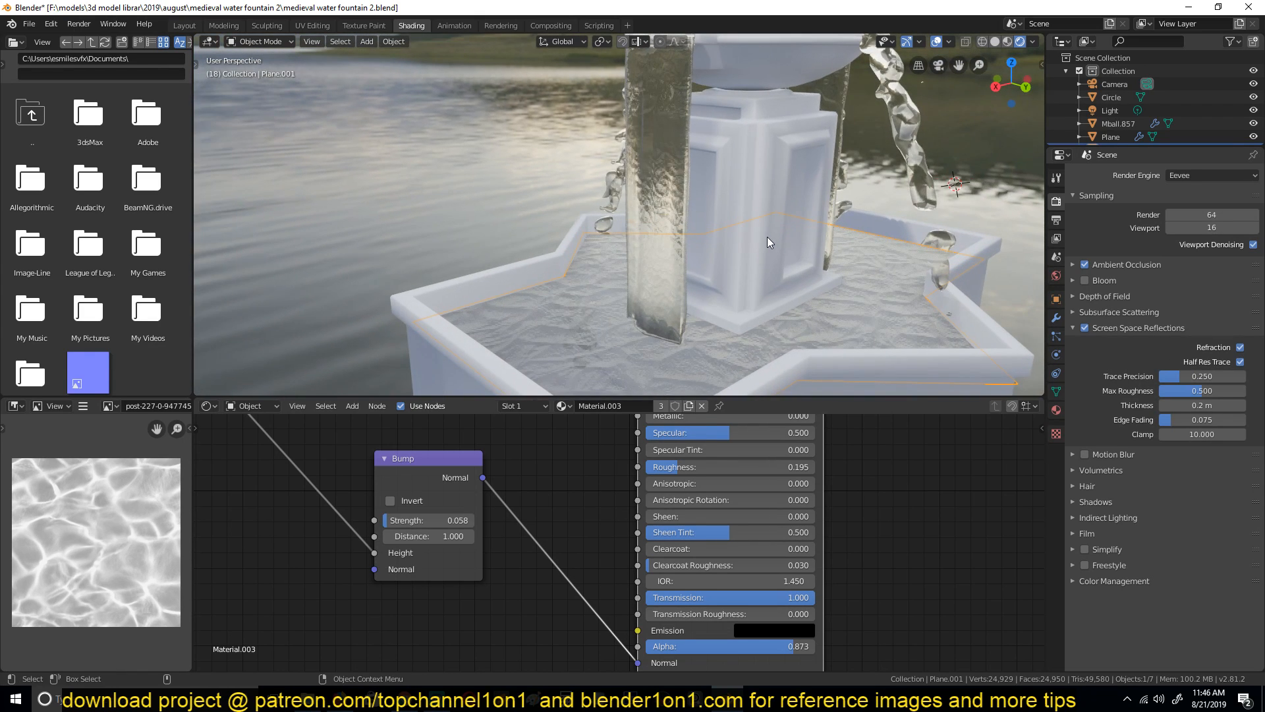
pyautogui.scroll(-1, 768, 236)
pyautogui.moveTo(767, 236)
pyautogui.mouseDown(button='middle')
pyautogui.moveTo(793, 283)
pyautogui.moveTo(781, 235)
pyautogui.moveTo(758, 284)
pyautogui.moveTo(786, 303)
pyautogui.moveTo(785, 250)
pyautogui.moveTo(820, 248)
pyautogui.moveTo(815, 270)
pyautogui.moveTo(715, 256)
pyautogui.moveTo(748, 296)
pyautogui.moveTo(775, 257)
pyautogui.mouseUp(button='middle')
pyautogui.moveTo(441, 423); pyautogui.dragTo(541, 536, button='middle')
pyautogui.scroll(-4, 542, 536)
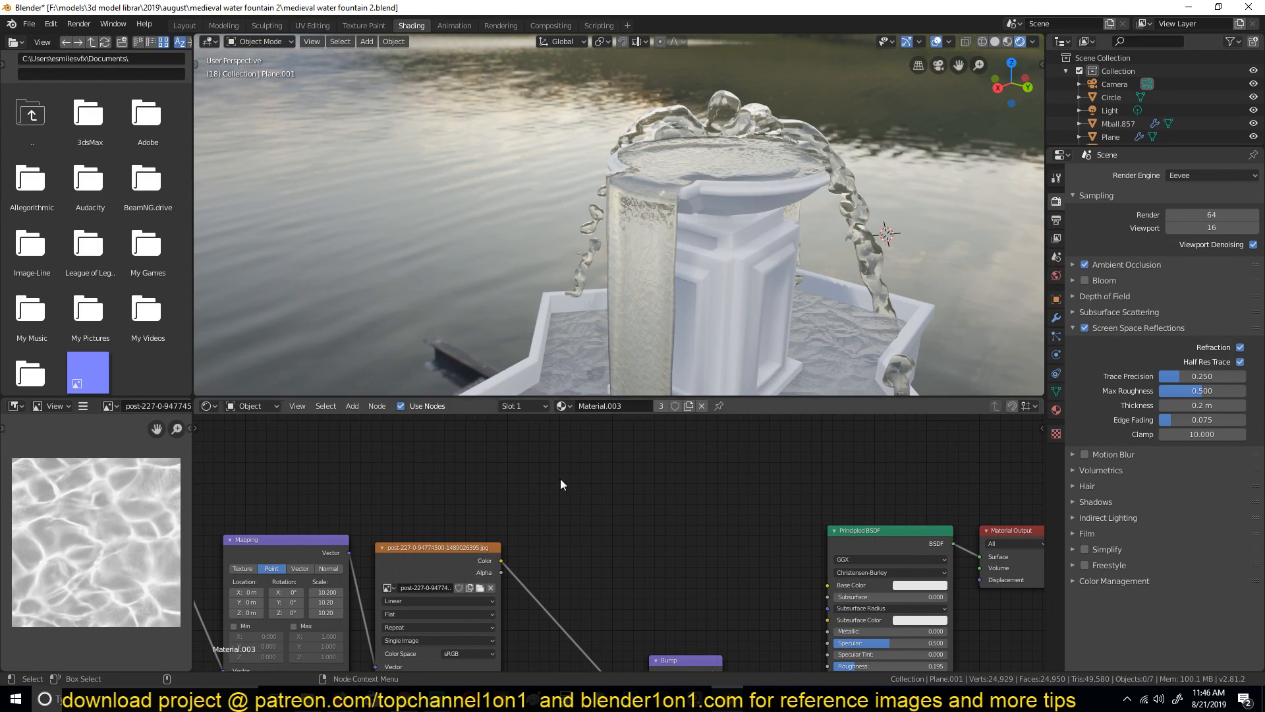
pyautogui.hotkey('shift', 'a')
pyautogui.moveTo(509, 414)
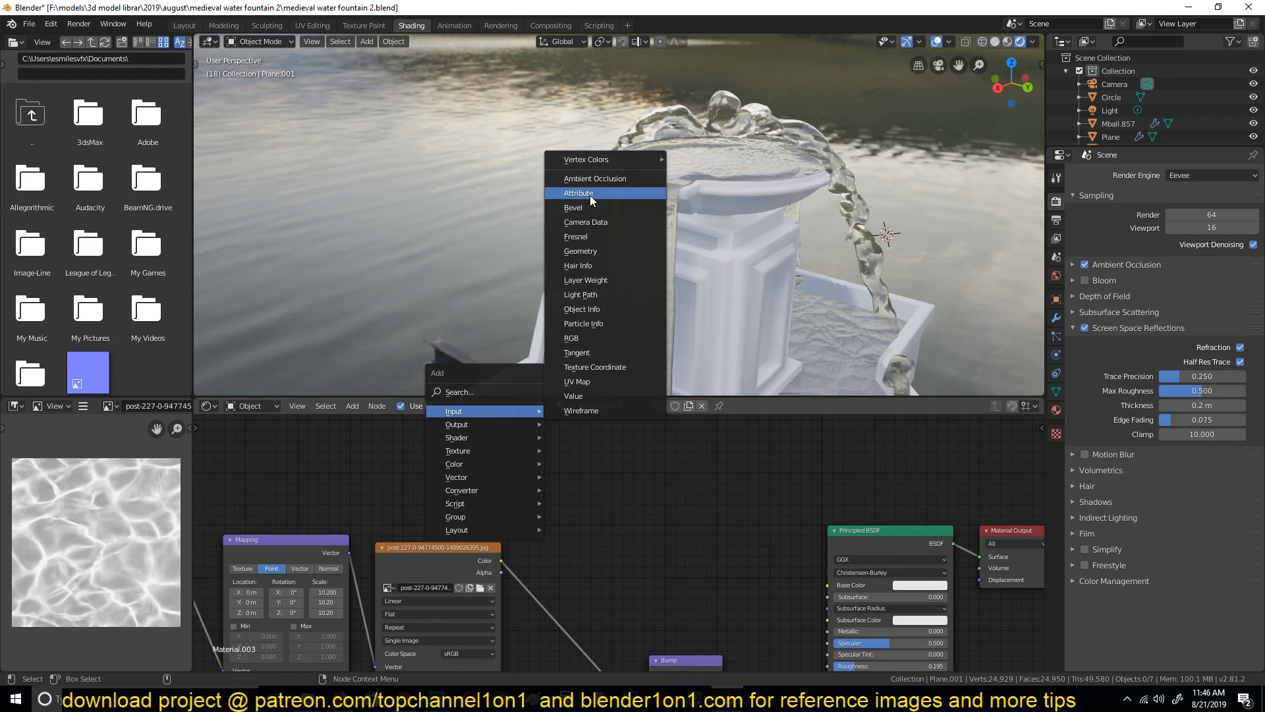
pyautogui.click(601, 237)
pyautogui.click(603, 472)
# Examine the waterfalls and water streams from several sides of the fountain
pyautogui.moveTo(665, 283); pyautogui.dragTo(718, 261, button='middle')
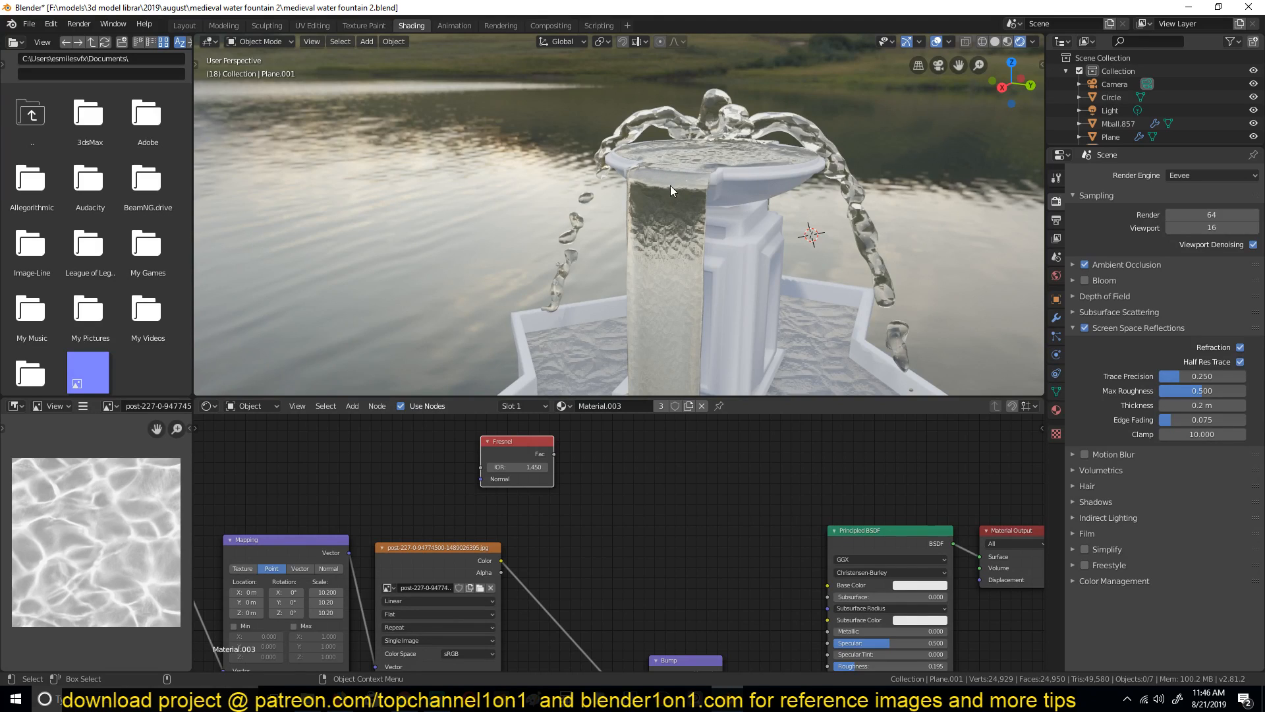
pyautogui.moveTo(663, 199)
pyautogui.mouseDown(button='middle')
pyautogui.moveTo(658, 178)
pyautogui.moveTo(657, 198)
pyautogui.mouseUp(button='middle')
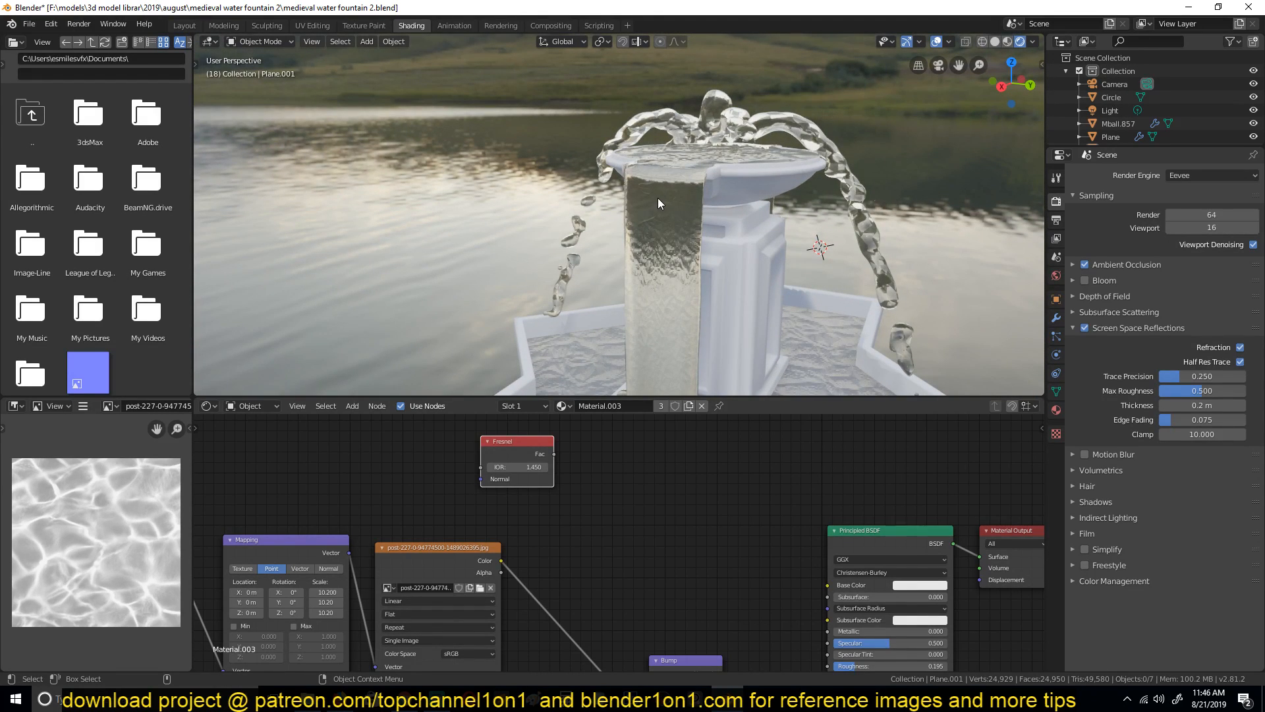
pyautogui.scroll(-5, 688, 128)
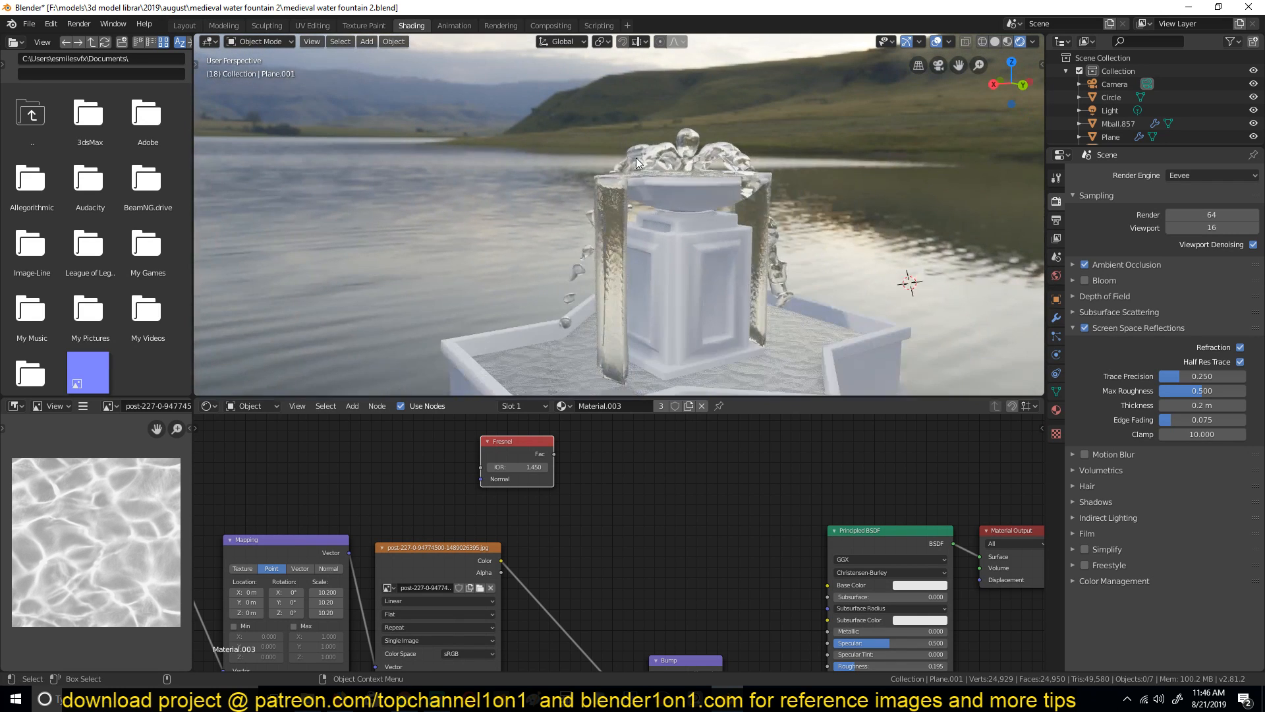
pyautogui.moveTo(702, 145); pyautogui.dragTo(599, 147, button='middle')
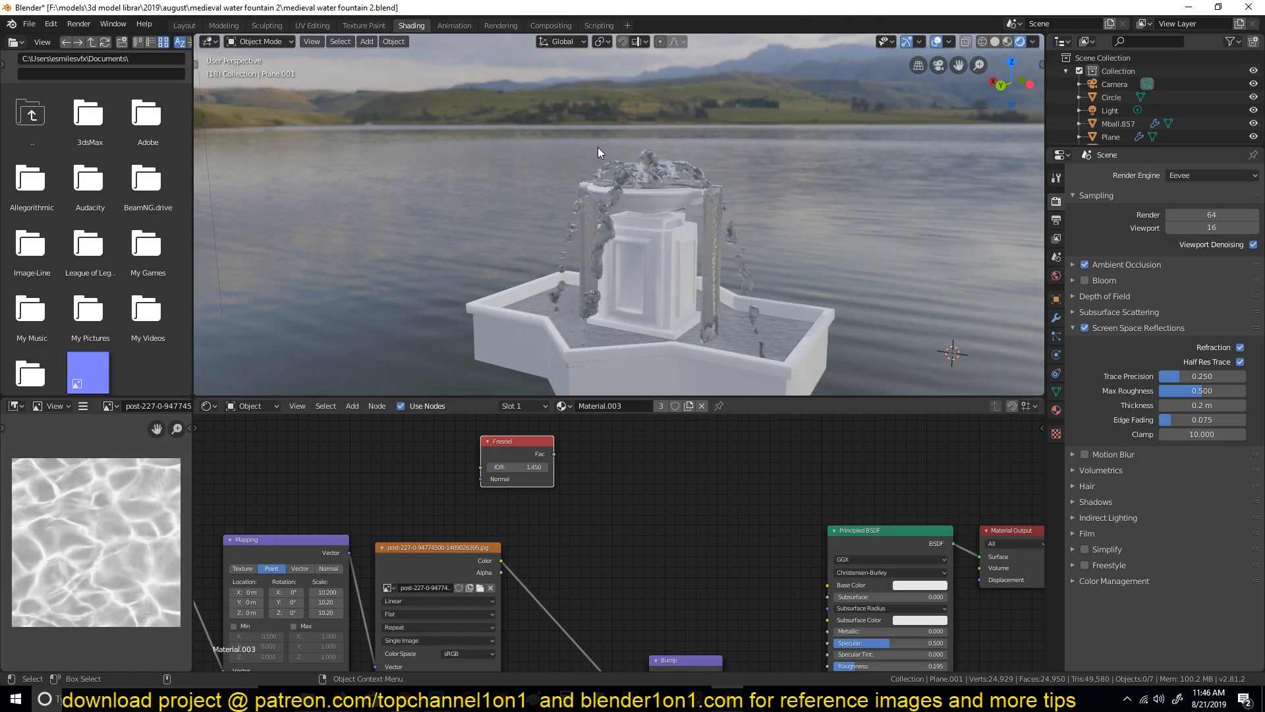
pyautogui.moveTo(818, 187); pyautogui.dragTo(1001, 187, button='middle')
pyautogui.scroll(4, 851, 208)
pyautogui.moveTo(852, 208); pyautogui.dragTo(824, 199, button='middle')
# Select the waterfall sheets and preview the Fresnel node's output on the water through a Viewer node
pyautogui.click(746, 270)
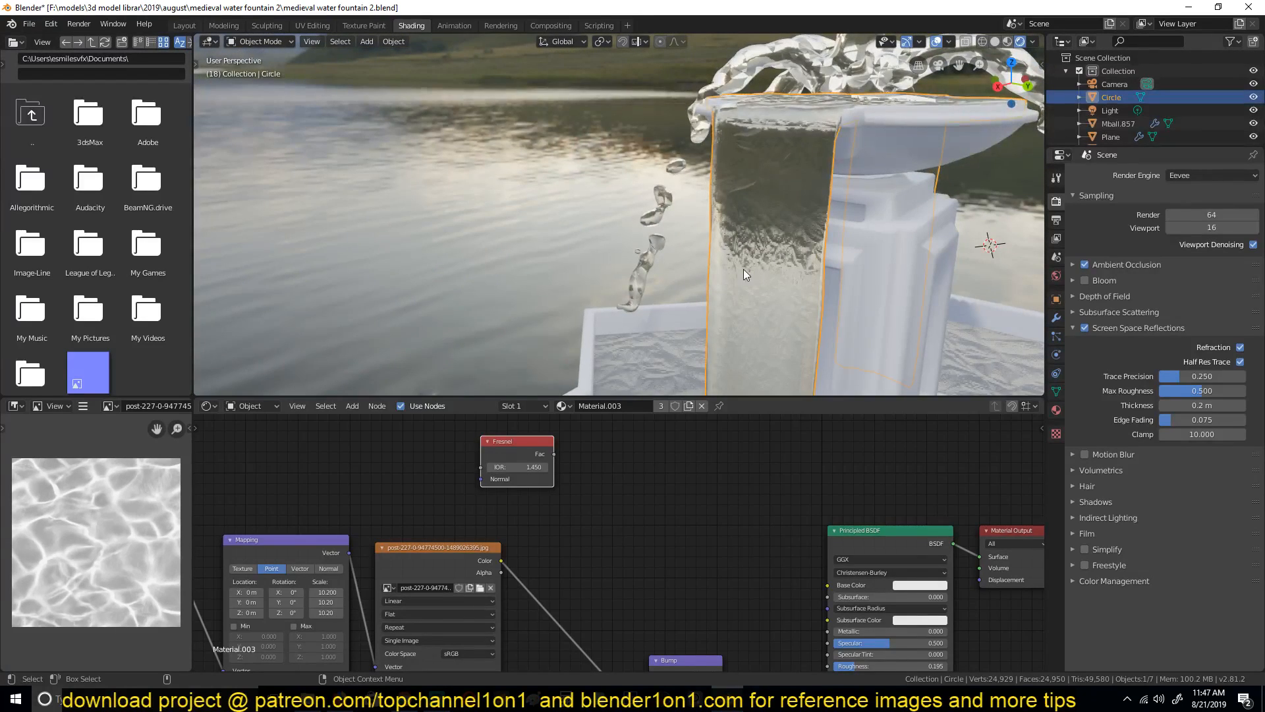
pyautogui.keyDown('shift'); pyautogui.moveTo(745, 270); pyautogui.dragTo(733, 252, button='middle'); pyautogui.keyUp('shift')
pyautogui.moveTo(539, 517); pyautogui.dragTo(556, 556, button='middle')
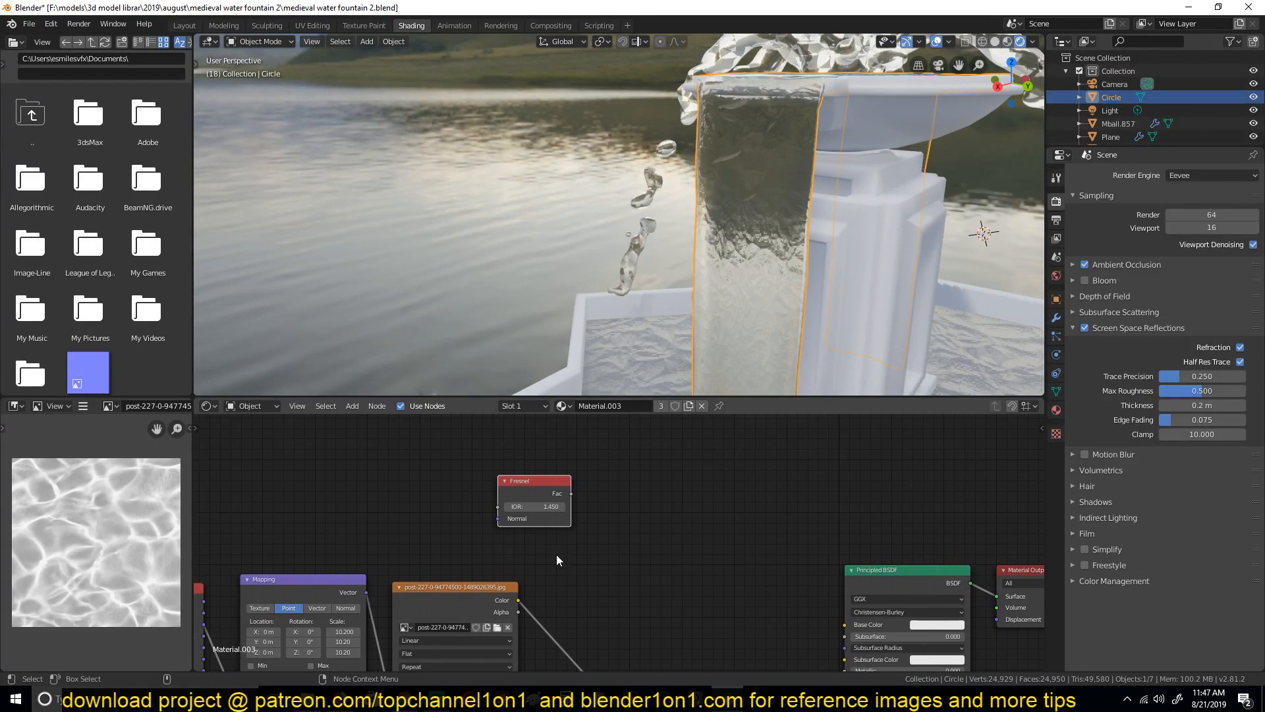
pyautogui.keyDown('ctrl'); pyautogui.keyDown('shift'); pyautogui.click(531, 492); pyautogui.keyUp('shift'); pyautogui.keyUp('ctrl')
pyautogui.moveTo(726, 194); pyautogui.dragTo(671, 247, button='middle')
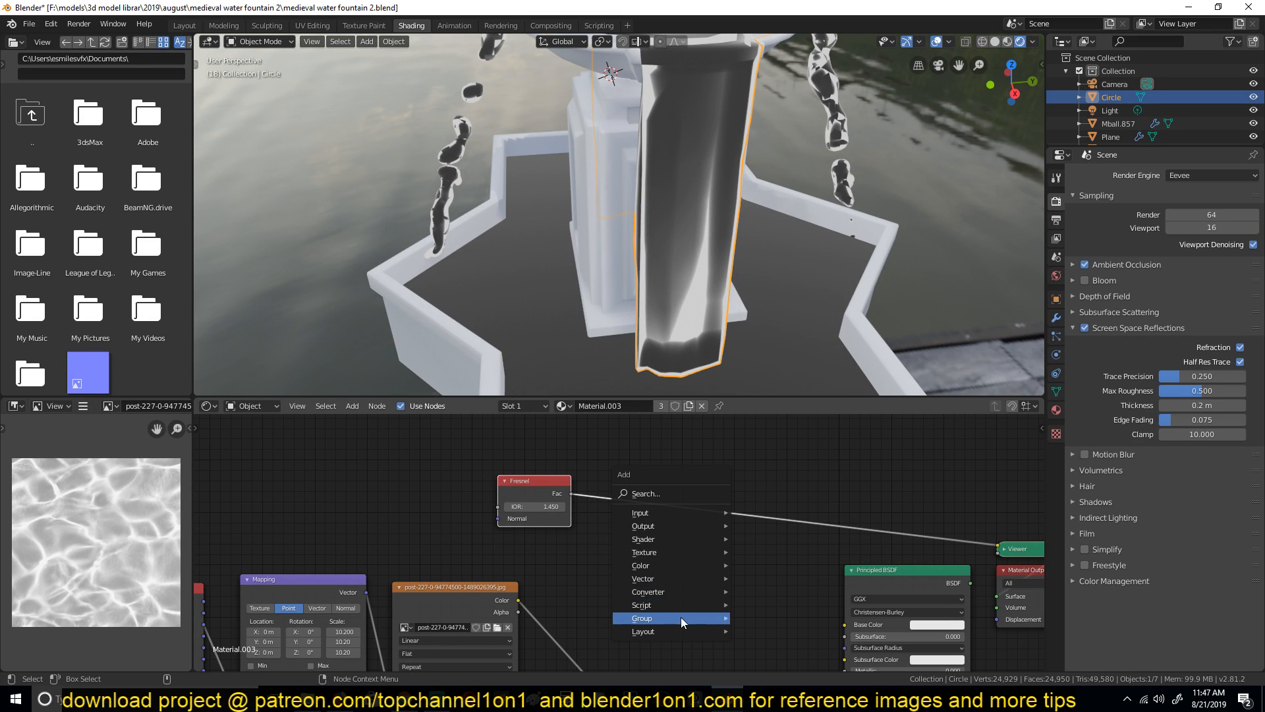
# Insert a Mix color node on the link between the Fresnel node and the Viewer
pyautogui.hotkey('shift', 'a')
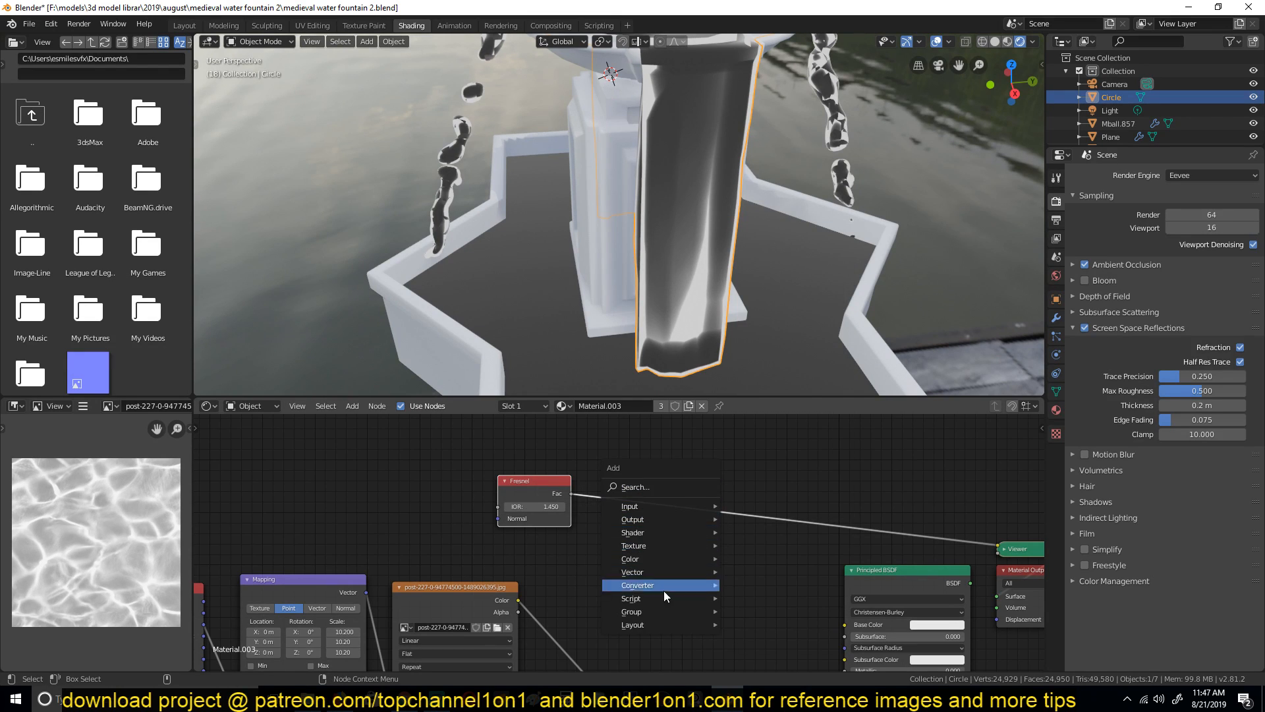
pyautogui.moveTo(671, 555)
pyautogui.click(789, 628)
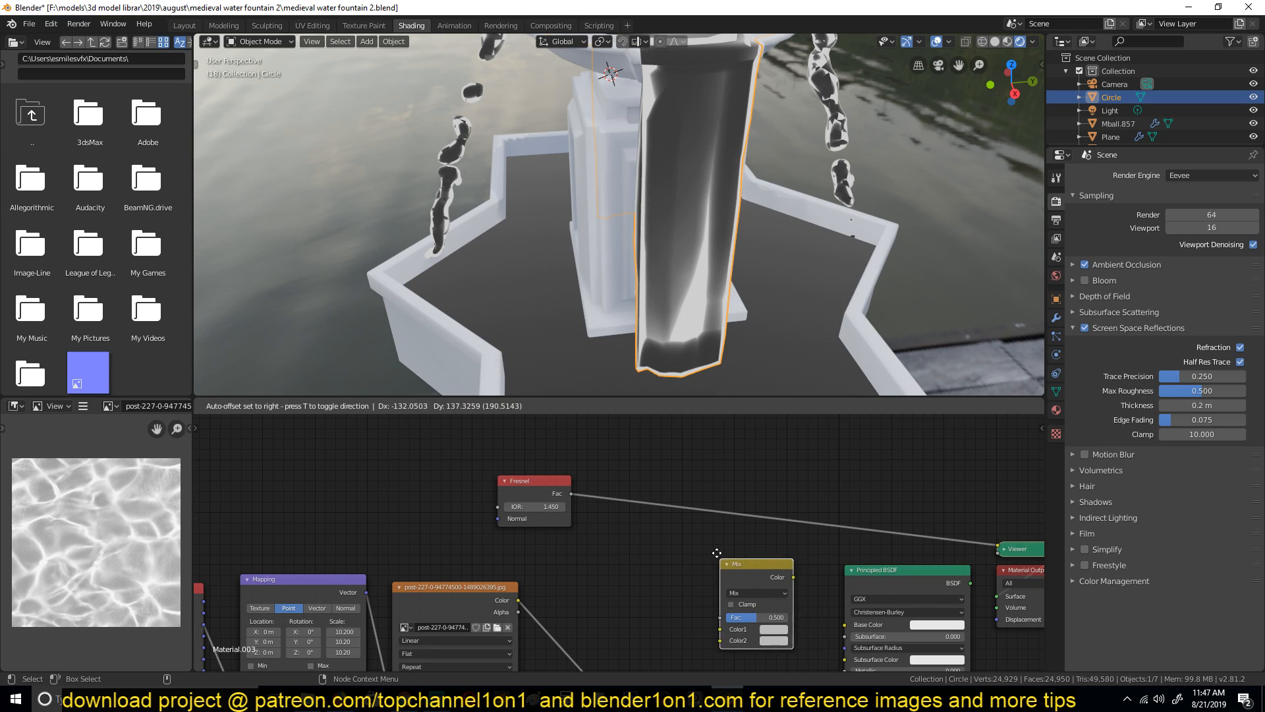
pyautogui.click(697, 501)
pyautogui.moveTo(759, 546); pyautogui.dragTo(764, 519, button='middle')
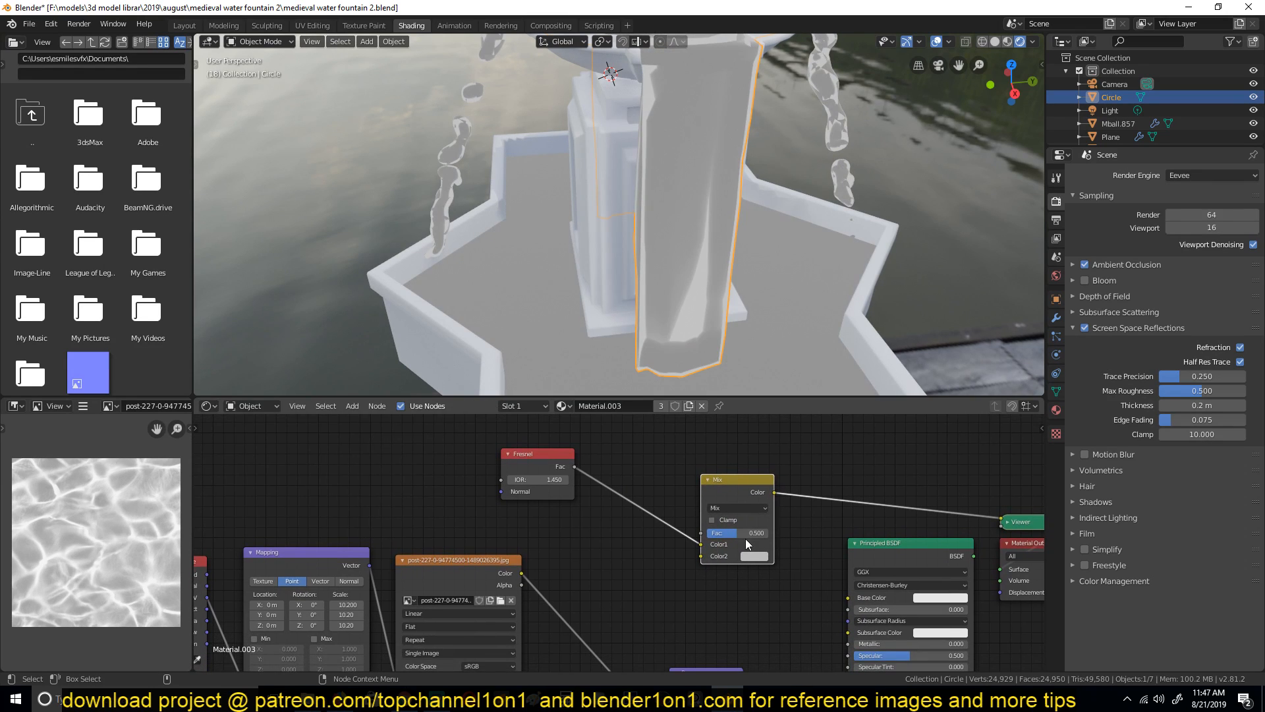
# Drive the Mix node's factor with the Fresnel output, and set Color1 to light blue and Color2 to green
pyautogui.moveTo(698, 545); pyautogui.dragTo(702, 533)
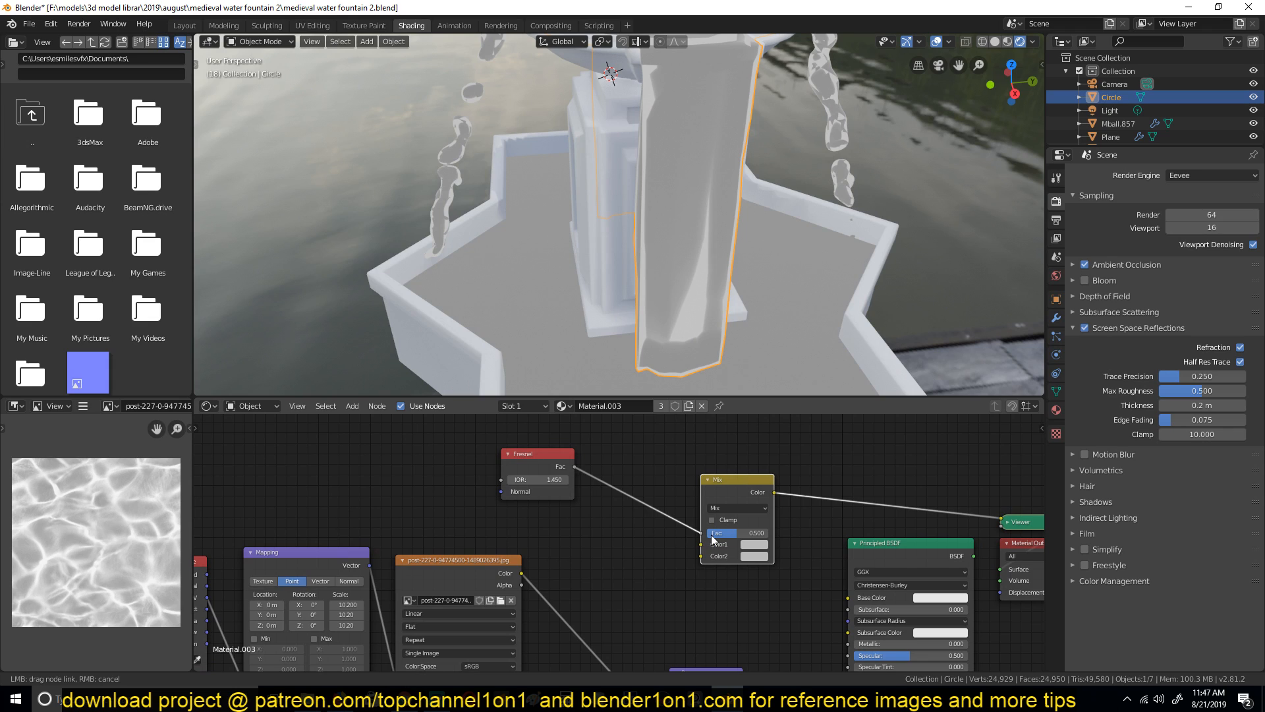
pyautogui.click(764, 555)
pyautogui.moveTo(788, 441)
pyautogui.mouseDown()
pyautogui.moveTo(787, 421)
pyautogui.moveTo(768, 437)
pyautogui.mouseUp()
pyautogui.click(765, 556)
pyautogui.moveTo(686, 277); pyautogui.dragTo(580, 250, button='middle')
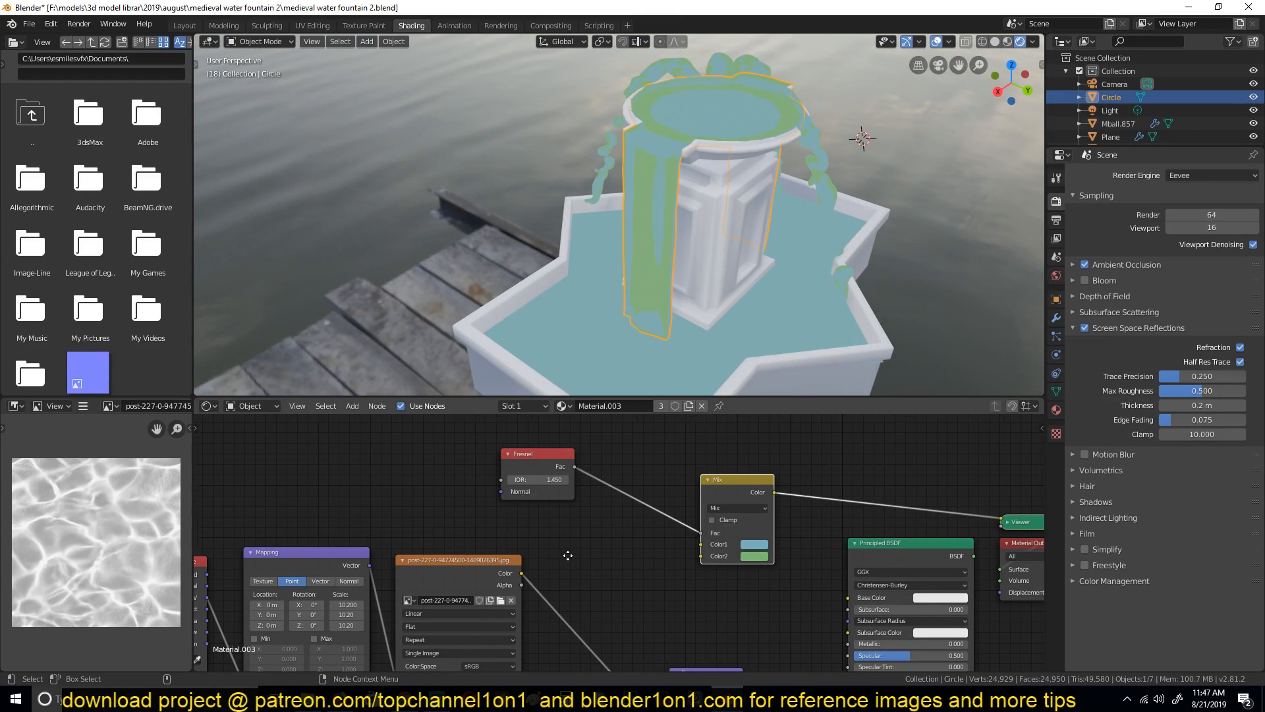
# Add a Layer Weight input node above the Fresnel node in the water material
pyautogui.moveTo(558, 551); pyautogui.dragTo(725, 608, button='middle')
pyautogui.hotkey('shift', 'a')
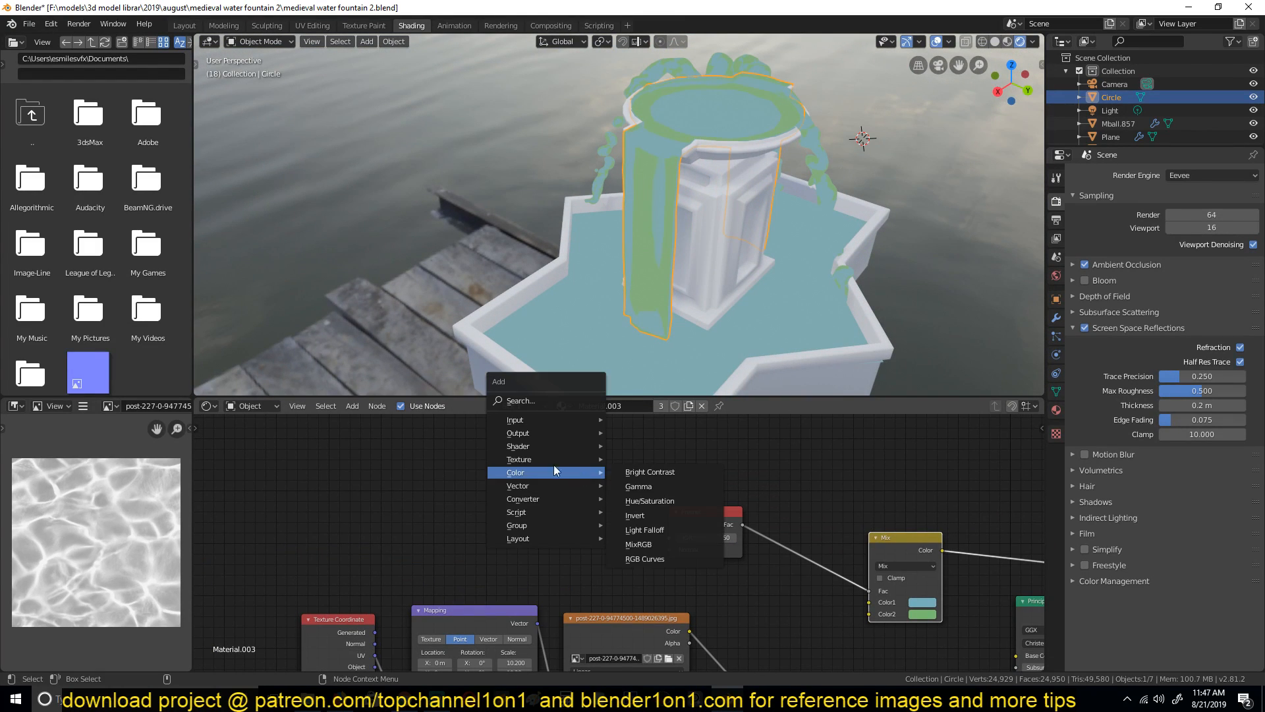
pyautogui.moveTo(529, 500)
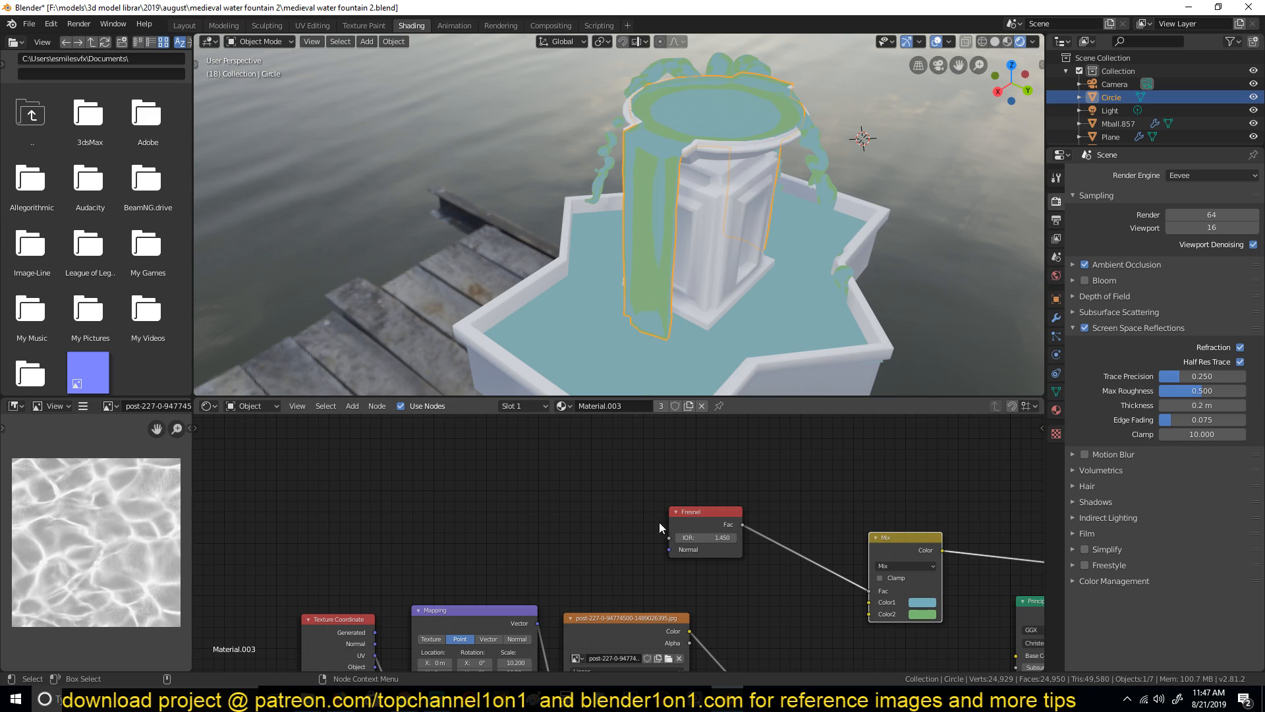
pyautogui.hotkey('shift', 'a')
pyautogui.moveTo(581, 432)
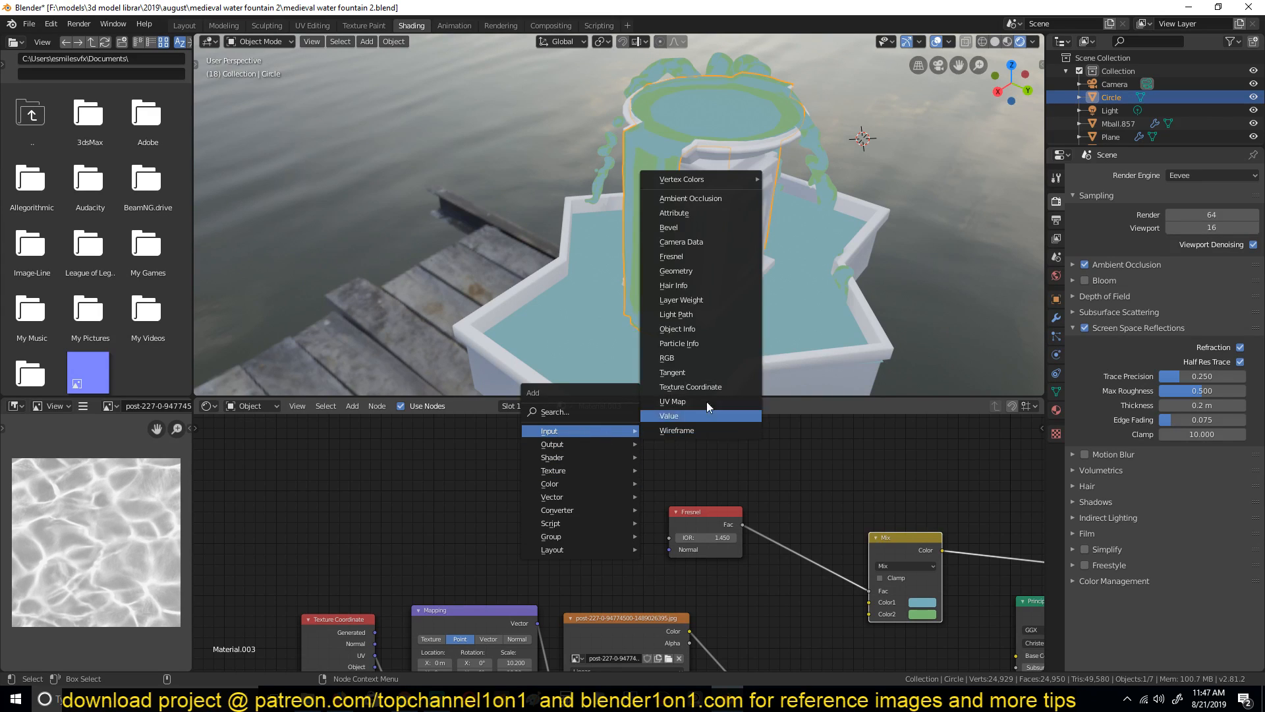
pyautogui.click(721, 301)
pyautogui.click(638, 475)
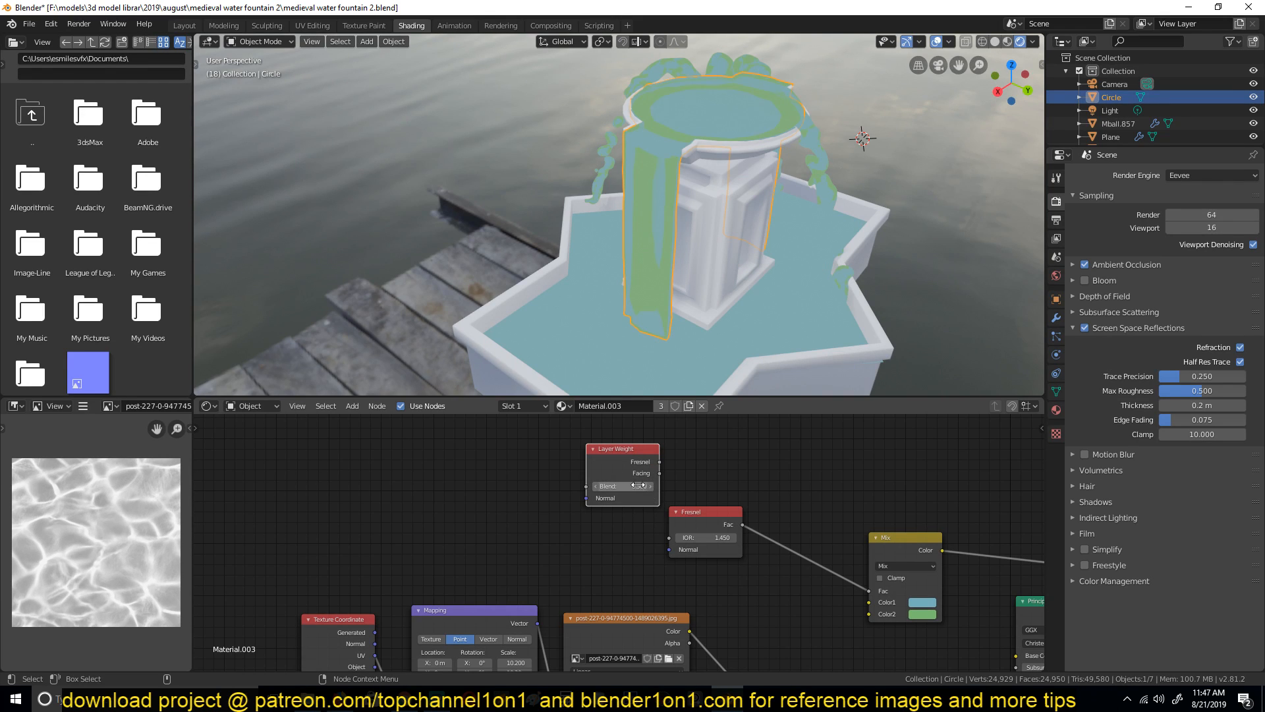
# Feed the Layer Weight node's Facing output into the Mix node's factor and inspect the blended waterfall colors
pyautogui.moveTo(664, 270); pyautogui.dragTo(663, 239, button='middle')
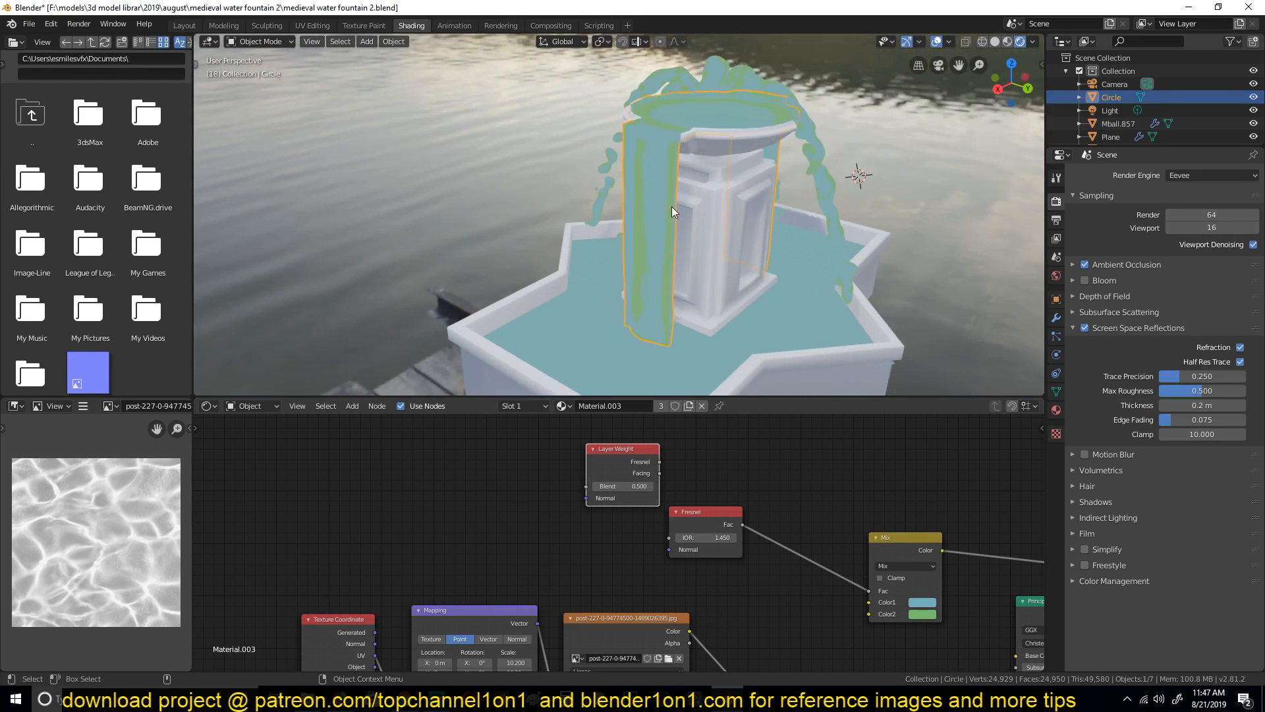
pyautogui.scroll(3, 671, 207)
pyautogui.moveTo(679, 224); pyautogui.dragTo(675, 169, button='middle')
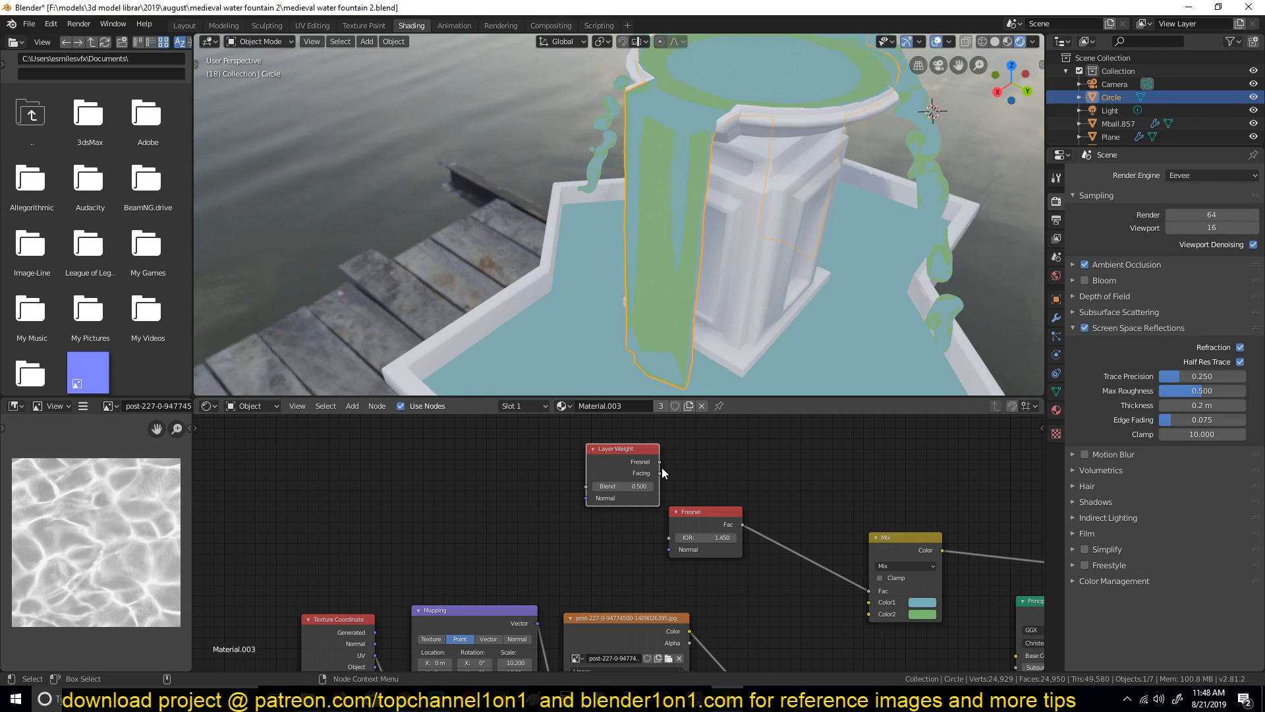
pyautogui.moveTo(856, 595); pyautogui.dragTo(869, 590)
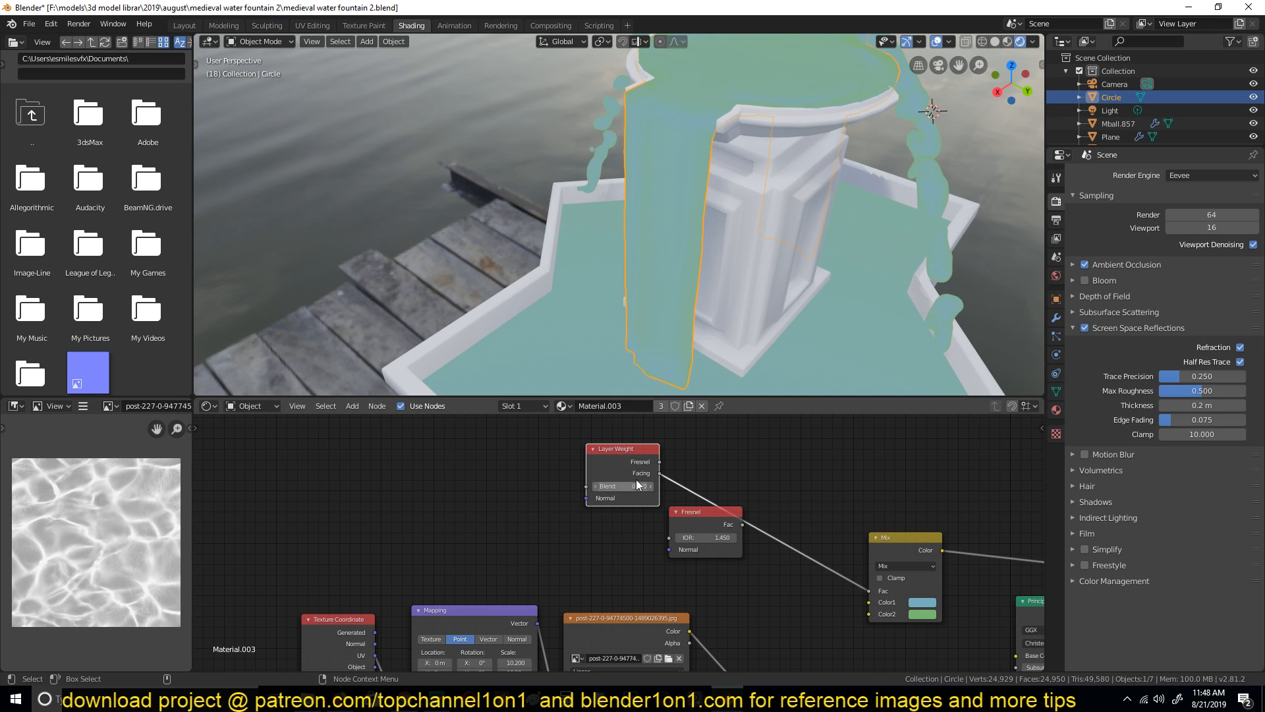
pyautogui.moveTo(671, 225); pyautogui.dragTo(690, 184, button='middle')
# Connect the Mix color to the Principled BSDF's Base Color, and preview the full shader on the deselected fountain water
pyautogui.moveTo(840, 659); pyautogui.dragTo(631, 492, button='middle')
pyautogui.moveTo(672, 445); pyautogui.dragTo(747, 560)
pyautogui.keyDown('ctrl'); pyautogui.keyDown('shift'); pyautogui.click(805, 520); pyautogui.keyUp('shift'); pyautogui.keyUp('ctrl')
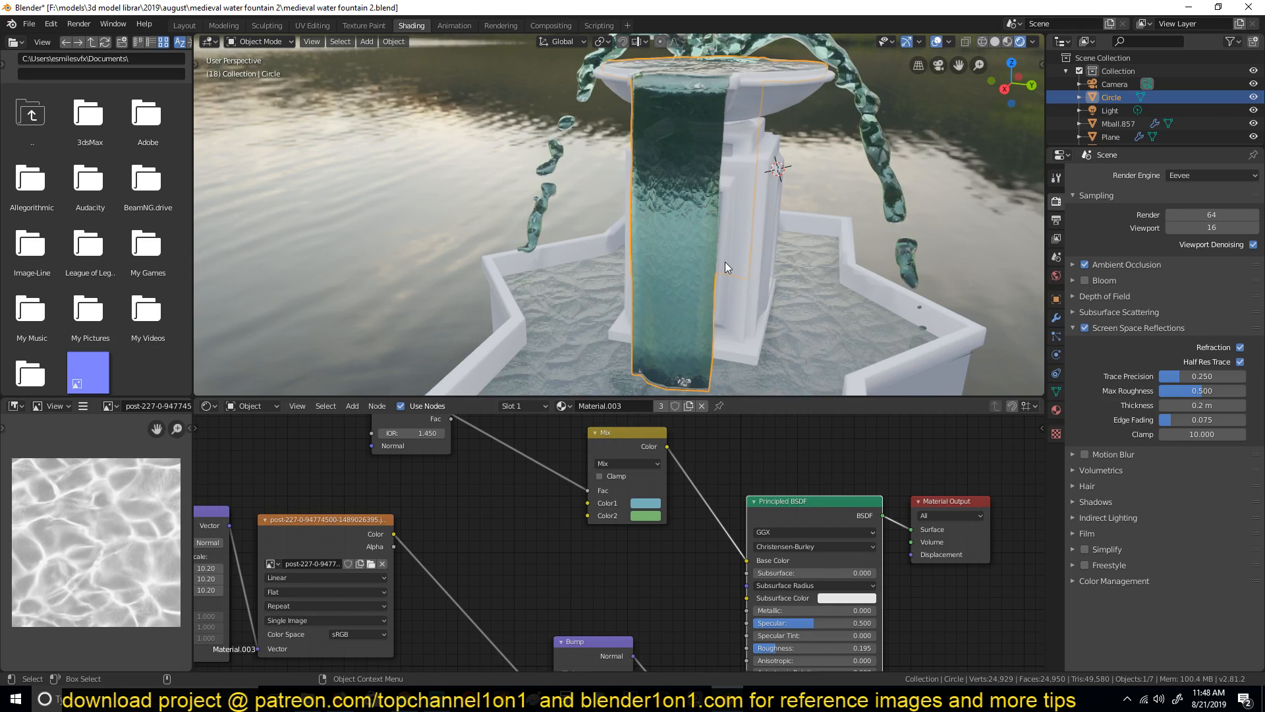
pyautogui.hotkey('alt', 'a')
pyautogui.scroll(-3, 732, 279)
pyautogui.moveTo(733, 279); pyautogui.dragTo(678, 283, button='middle')
# Set the Principled BSDF's Alpha to 1.000 and check the water from a low angle
pyautogui.moveTo(808, 576); pyautogui.dragTo(706, 666, button='middle')
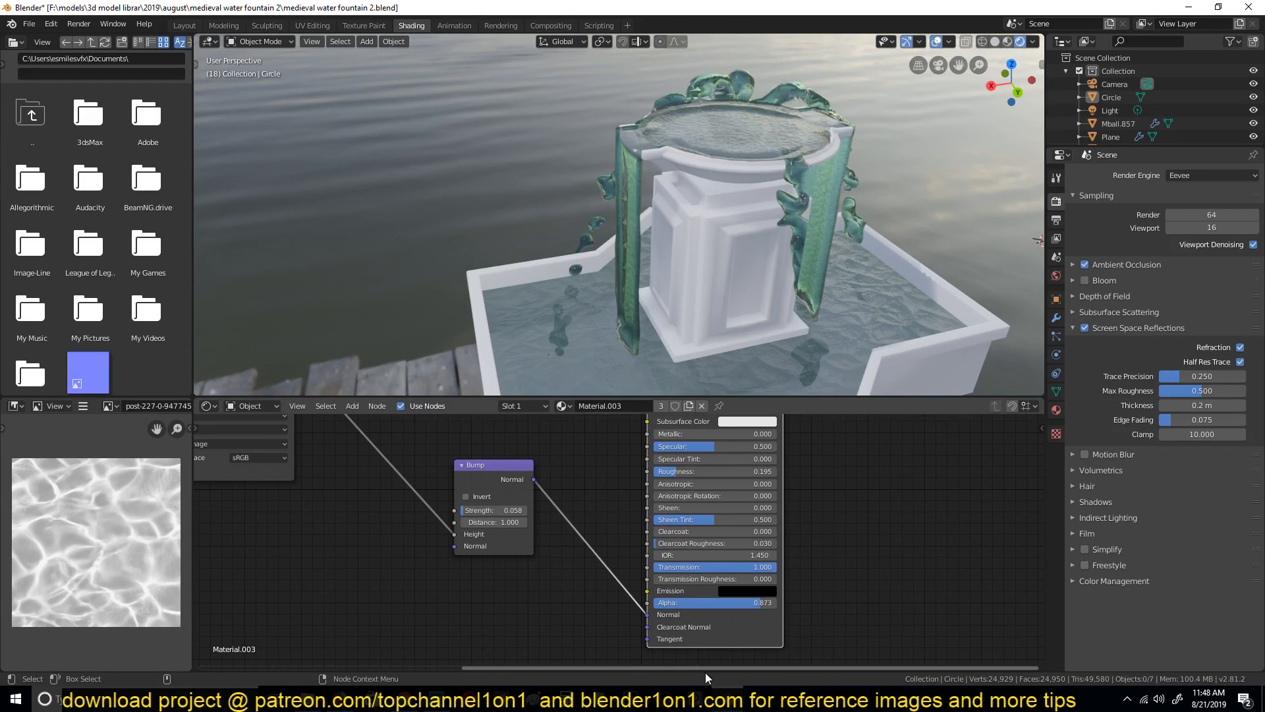
pyautogui.moveTo(762, 607); pyautogui.dragTo(781, 605)
pyautogui.moveTo(730, 338); pyautogui.dragTo(649, 277, button='middle')
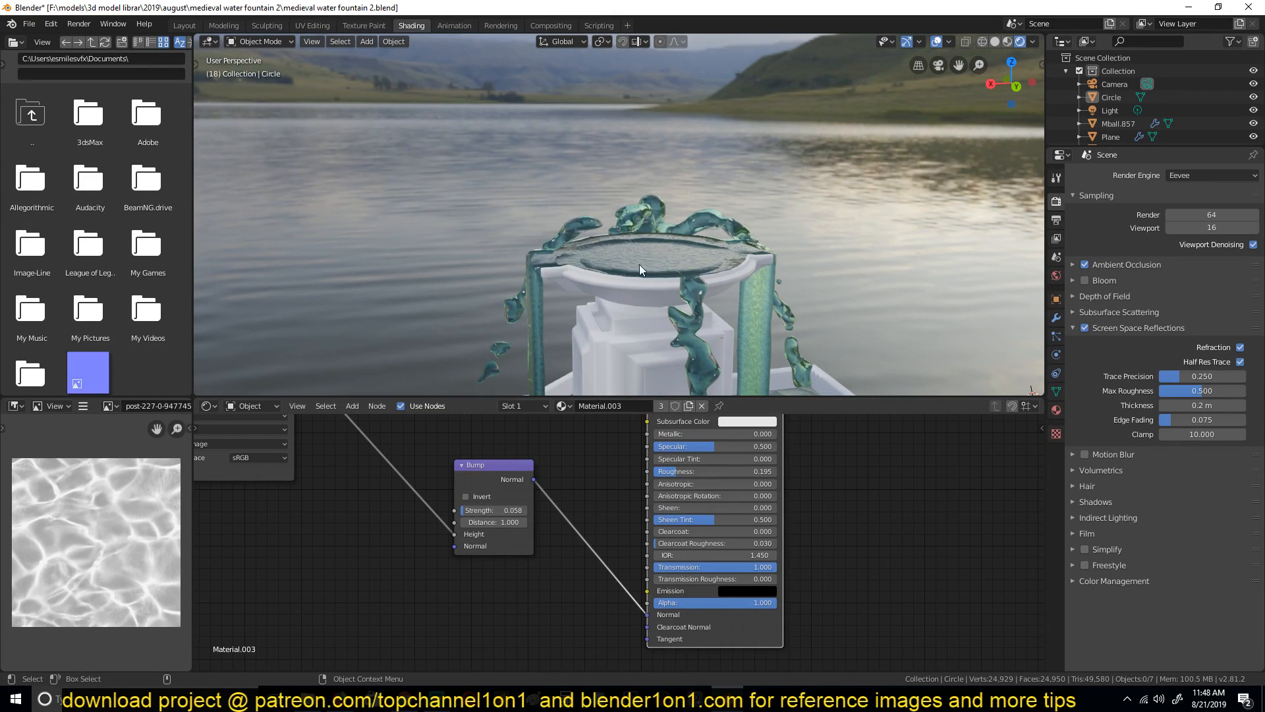
# Change the water material's blend mode to Alpha Clip and check the waterfalls and streams up close
pyautogui.click(1057, 410)
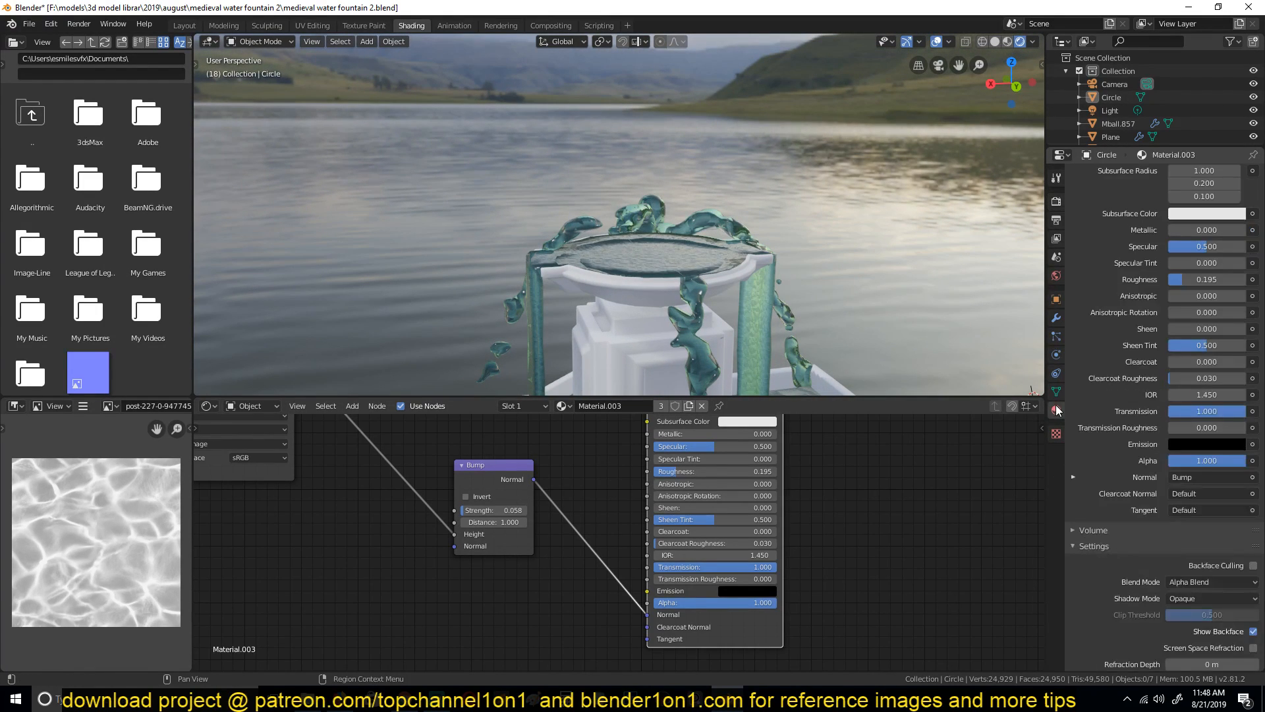
pyautogui.moveTo(1174, 599); pyautogui.dragTo(1185, 531, button='middle')
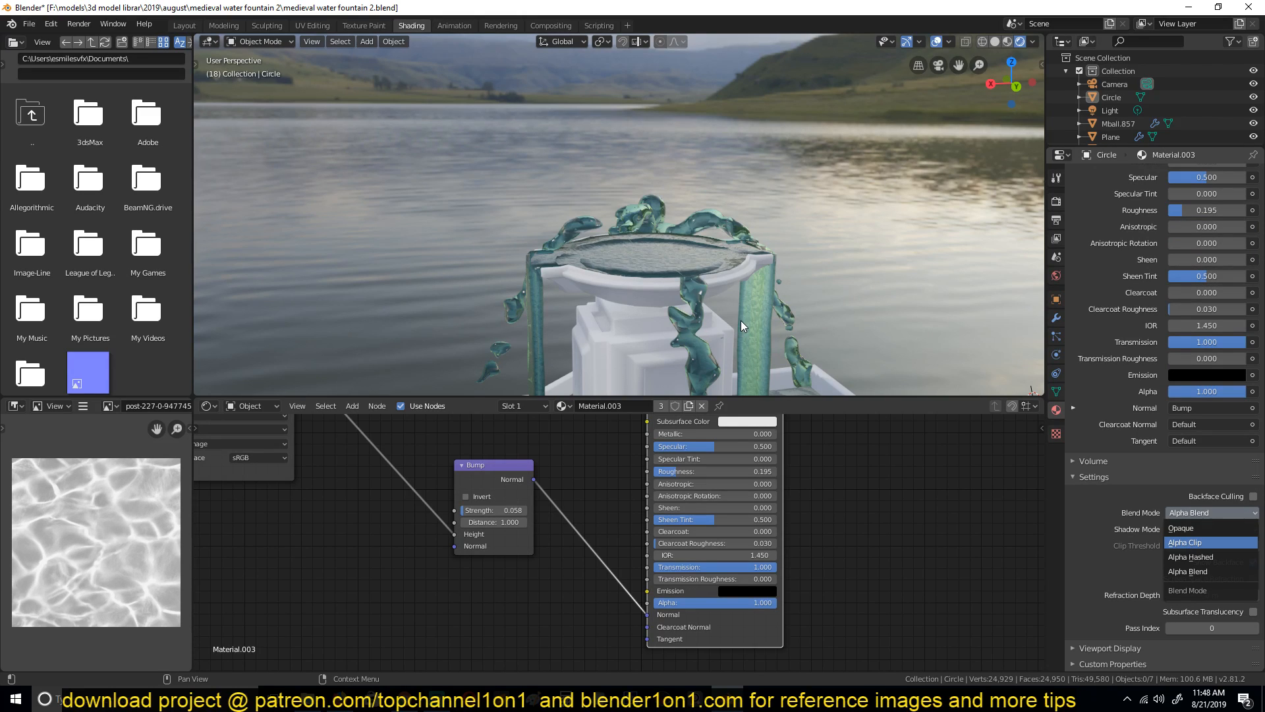
pyautogui.press('Return')
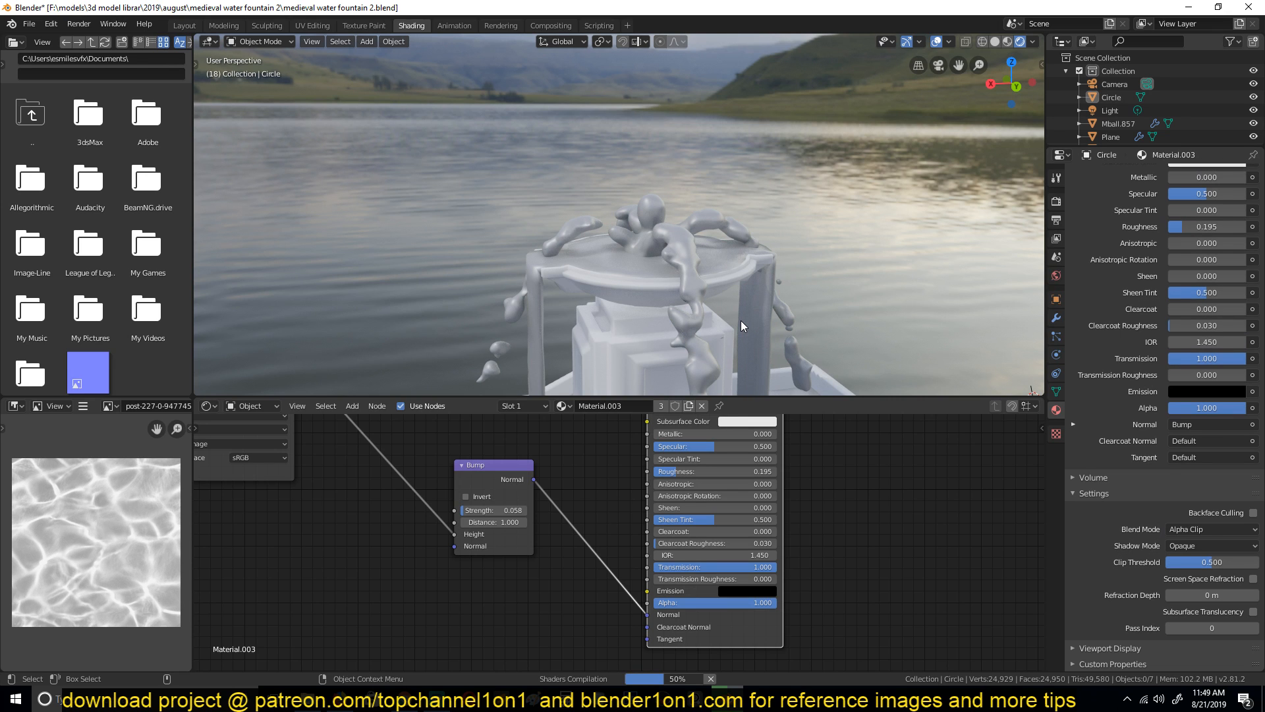
pyautogui.moveTo(741, 320); pyautogui.dragTo(665, 180, button='middle')
pyautogui.scroll(4, 789, 326)
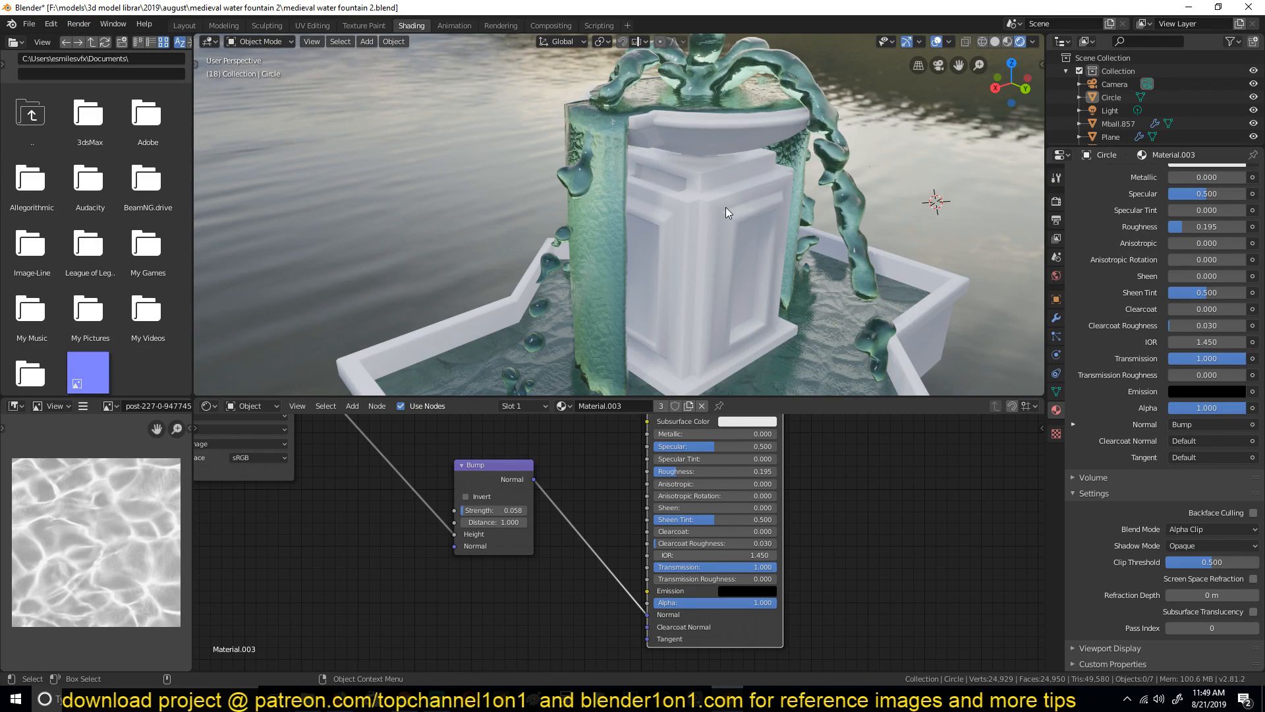
pyautogui.moveTo(729, 215); pyautogui.dragTo(707, 260, button='middle')
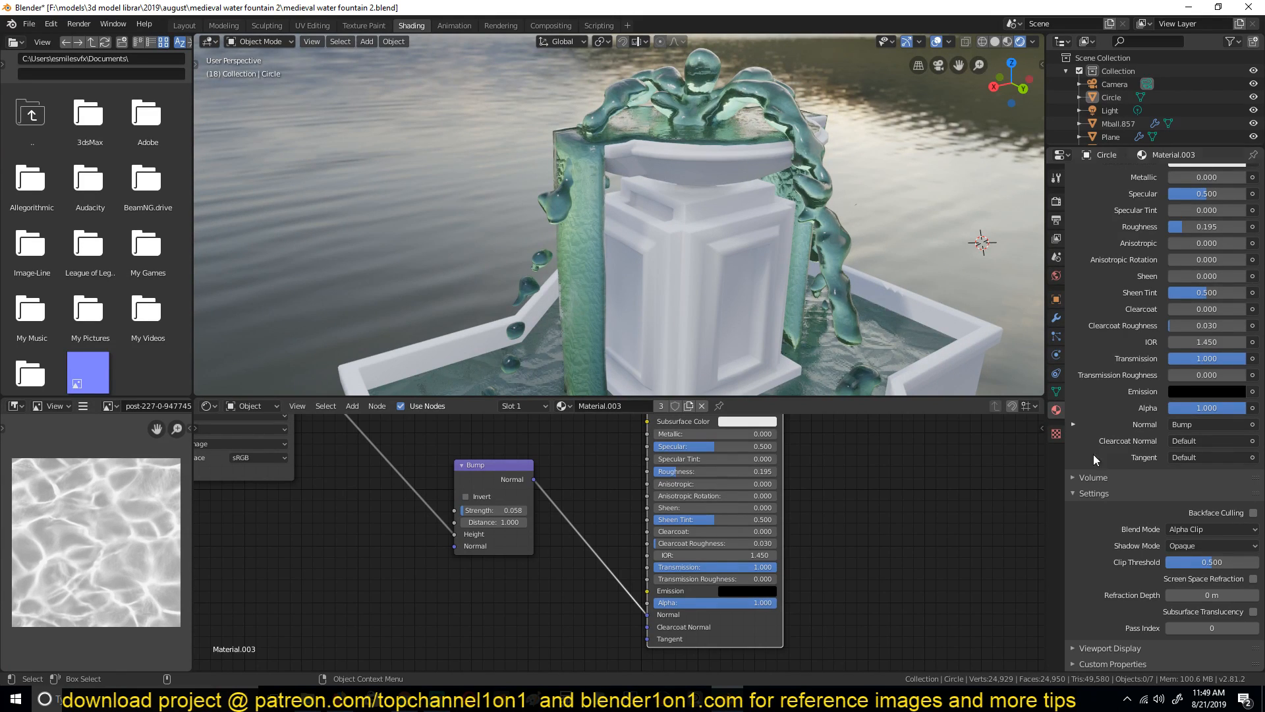
# Try a lower Alpha on the Principled BSDF and return it to 1.000
pyautogui.moveTo(822, 273); pyautogui.dragTo(768, 293, button='middle')
pyautogui.moveTo(769, 607); pyautogui.dragTo(754, 608)
pyautogui.moveTo(752, 244); pyautogui.dragTo(726, 222, button='middle')
pyautogui.moveTo(727, 516); pyautogui.dragTo(748, 447, button='middle')
pyautogui.moveTo(762, 536)
pyautogui.mouseDown()
pyautogui.moveTo(681, 536)
pyautogui.moveTo(783, 535)
pyautogui.mouseUp()
# Examine the finished green-blue water in the fountain's basin, waterfalls and streams from several distances and angles
pyautogui.moveTo(627, 229); pyautogui.dragTo(684, 237, button='middle')
pyautogui.scroll(-5, 674, 279)
pyautogui.moveTo(685, 237); pyautogui.dragTo(638, 176, button='middle')
pyautogui.scroll(4, 738, 251)
pyautogui.scroll(-2, 695, 220)
pyautogui.scroll(2, 631, 271)
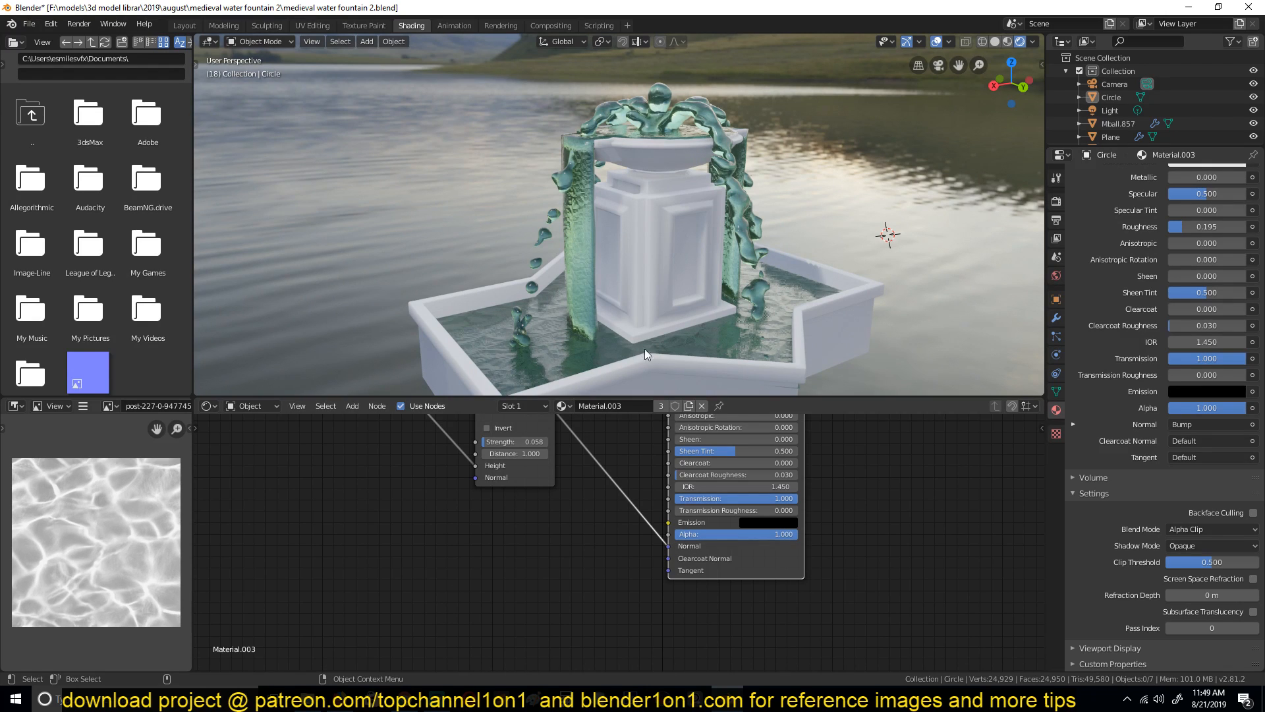
pyautogui.moveTo(339, 700)
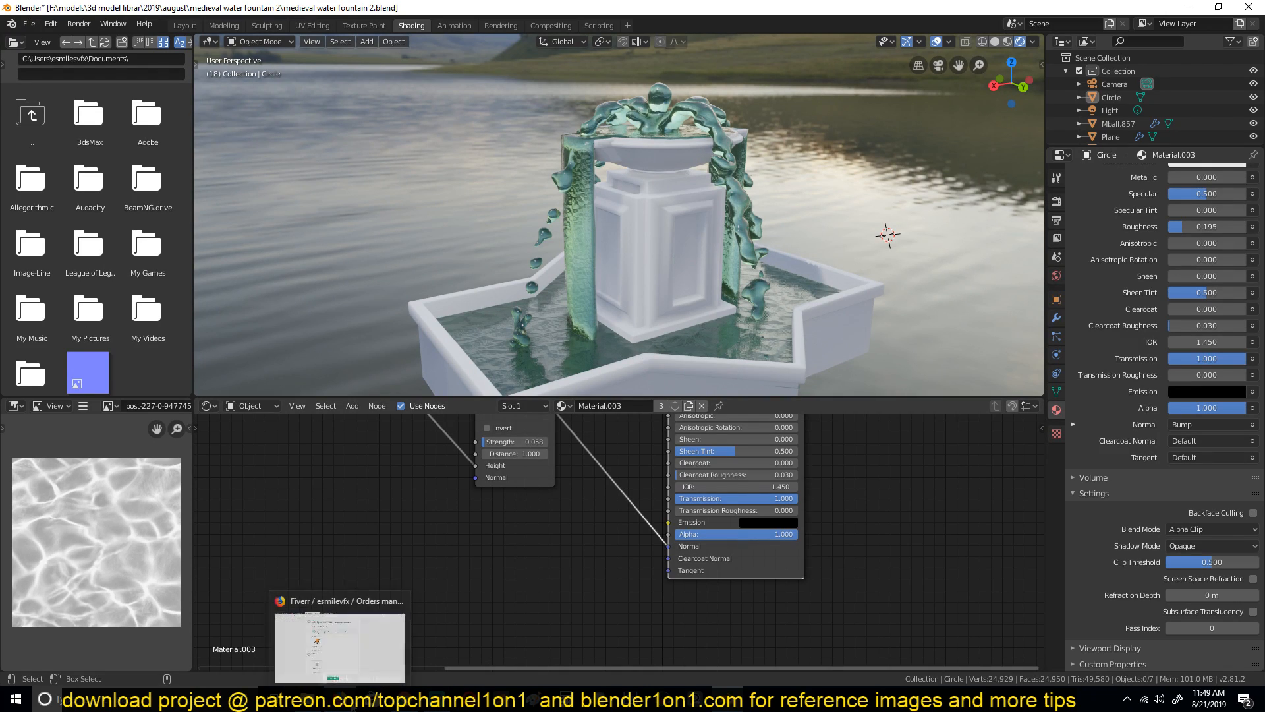